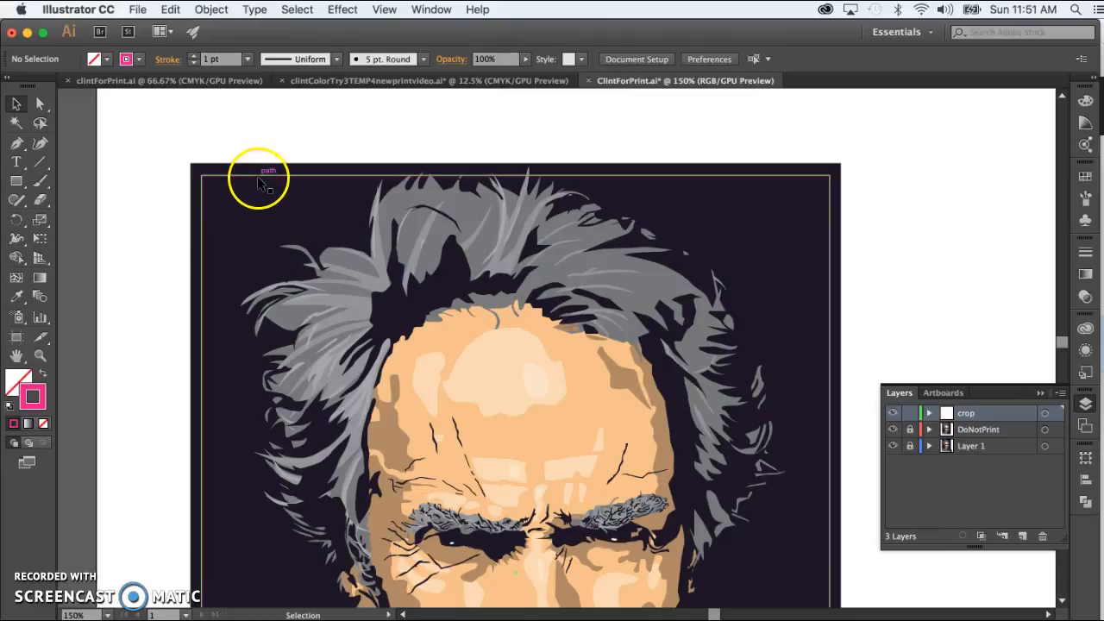
# Apply the Crop Marks effect to the rectangle on the crop layer that frames the portrait.
pyautogui.click(258, 174)
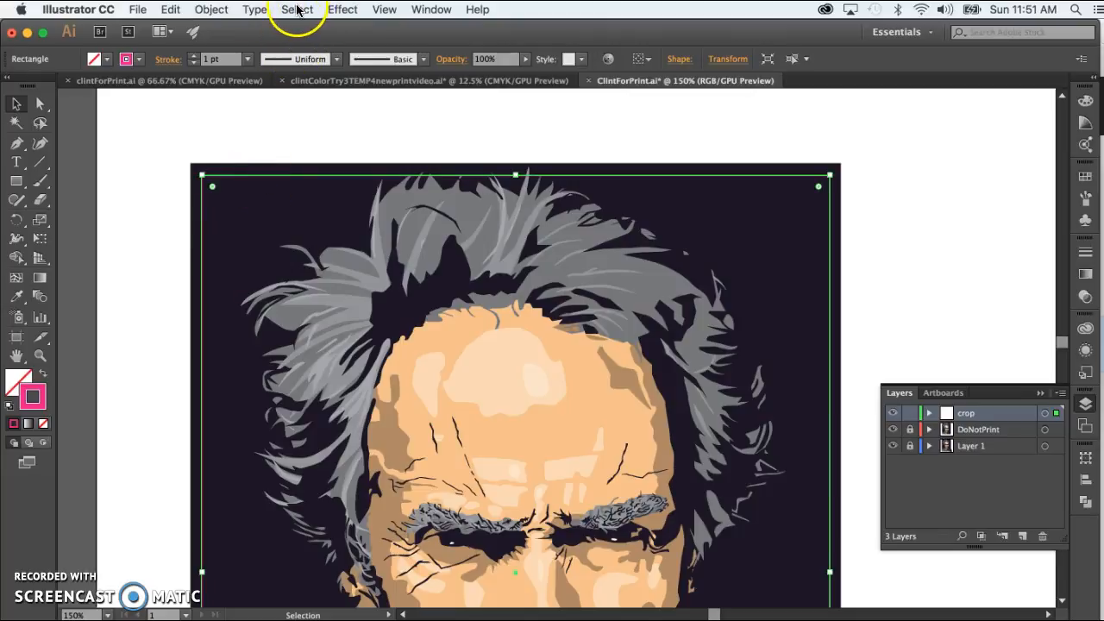
pyautogui.click(342, 10)
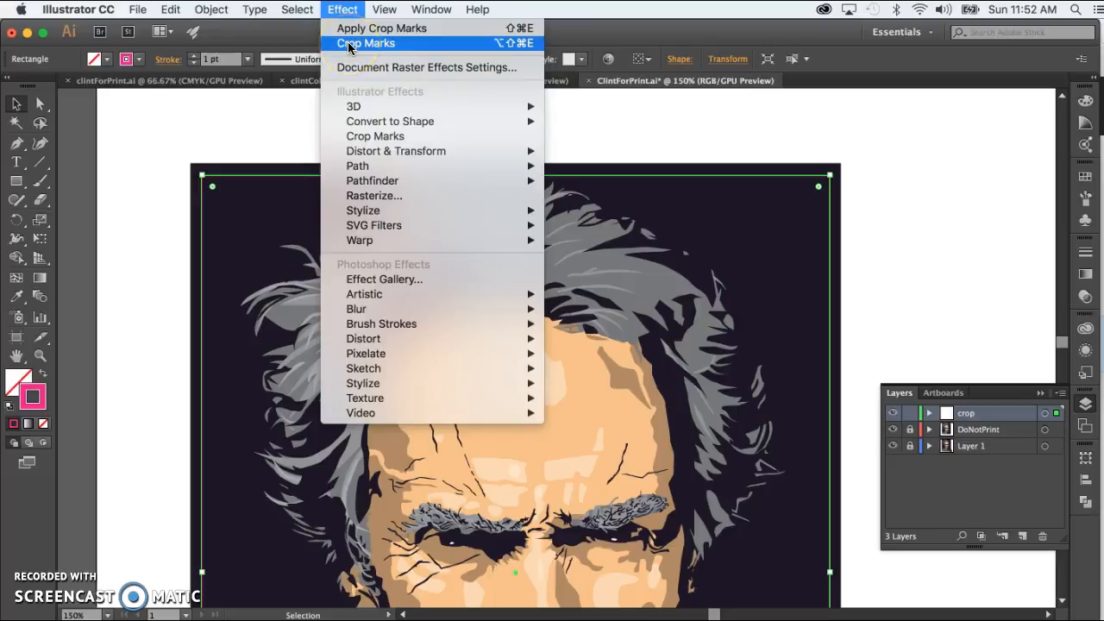
pyautogui.click(363, 138)
pyautogui.click(330, 132)
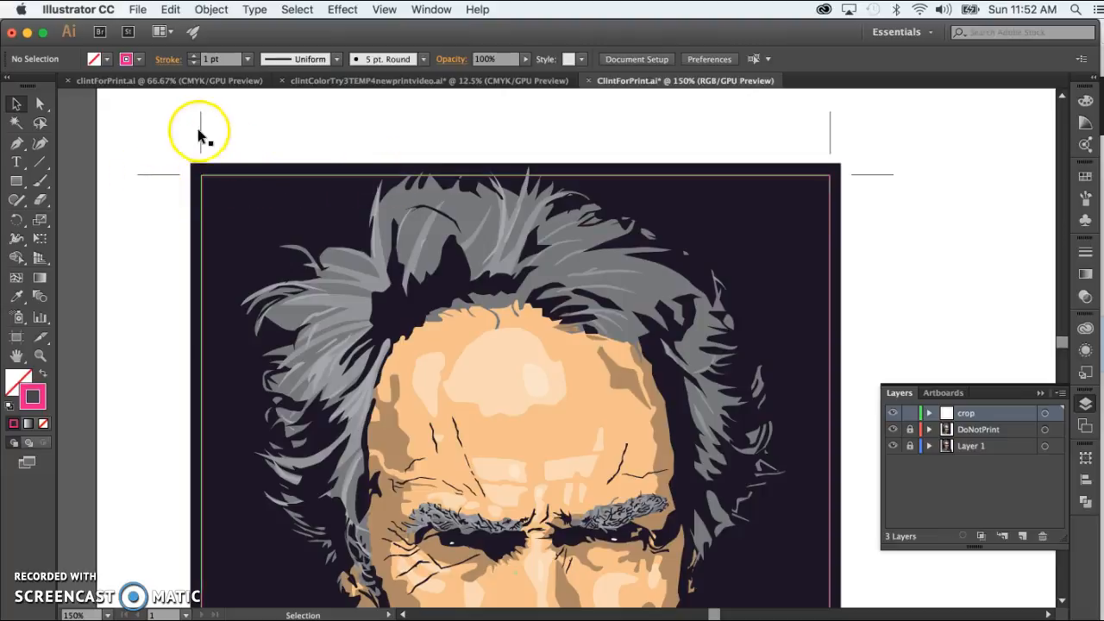
pyautogui.click(285, 132)
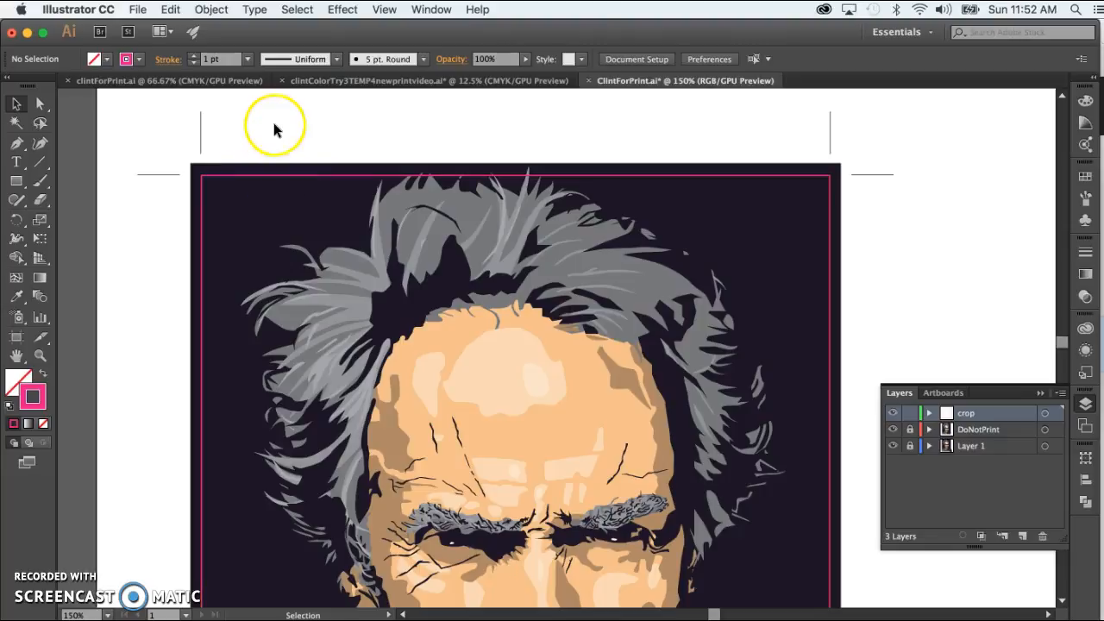
# Remove the pink stroke from the crop rectangle so that only its crop marks print.
pyautogui.click(268, 177)
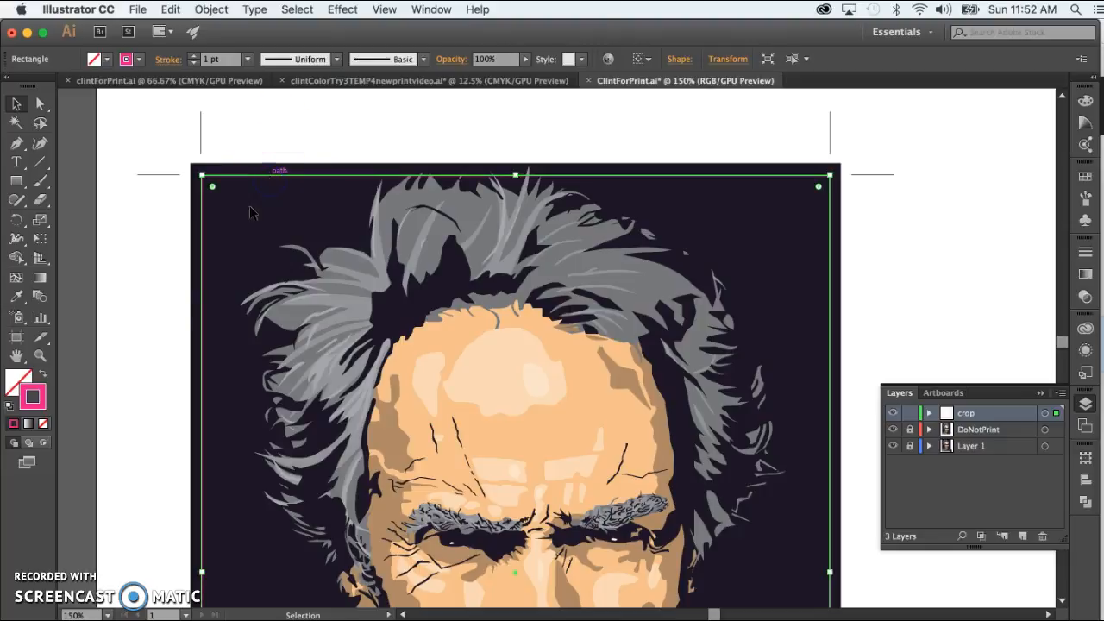
pyautogui.click(45, 426)
pyautogui.click(138, 291)
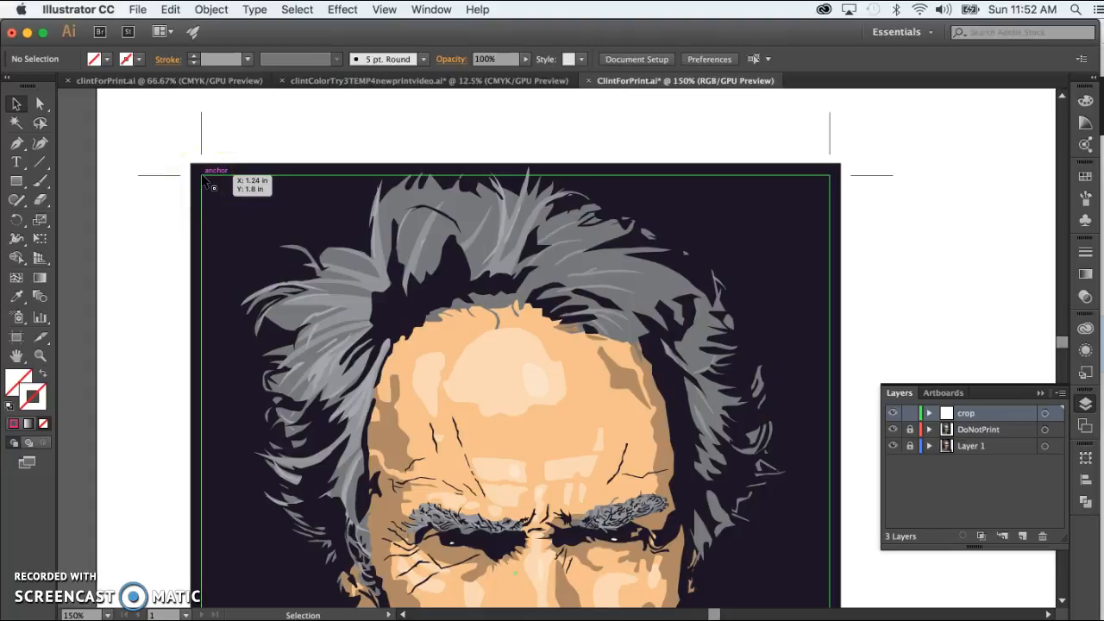
pyautogui.moveTo(204, 179)
pyautogui.mouseDown()
pyautogui.moveTo(169, 178)
pyautogui.moveTo(200, 144)
pyautogui.moveTo(170, 177)
pyautogui.mouseUp()
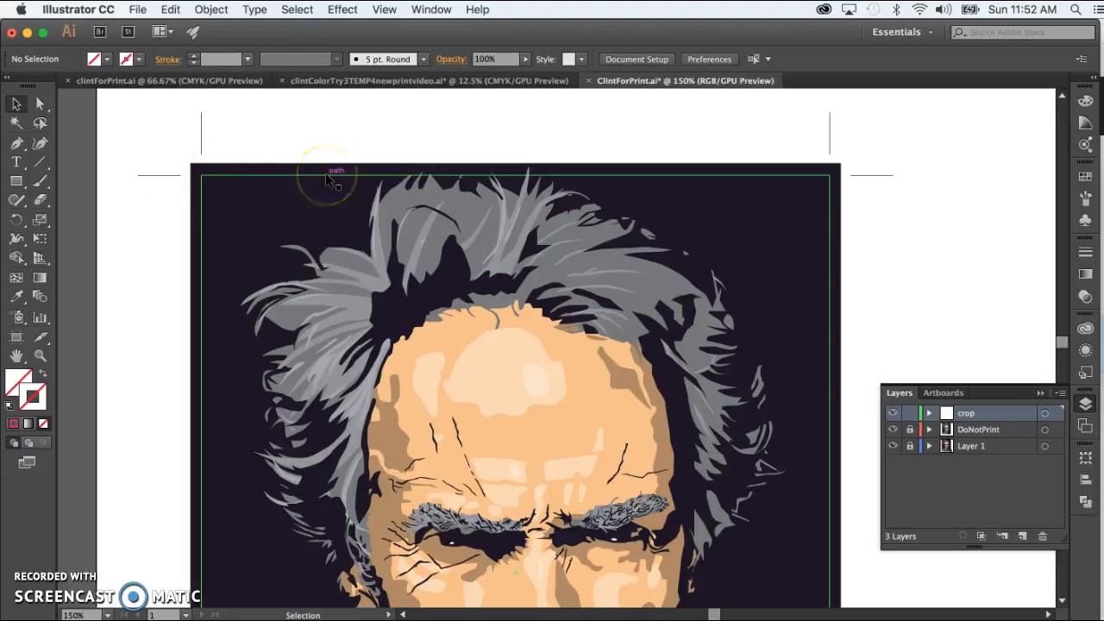
pyautogui.click(223, 231)
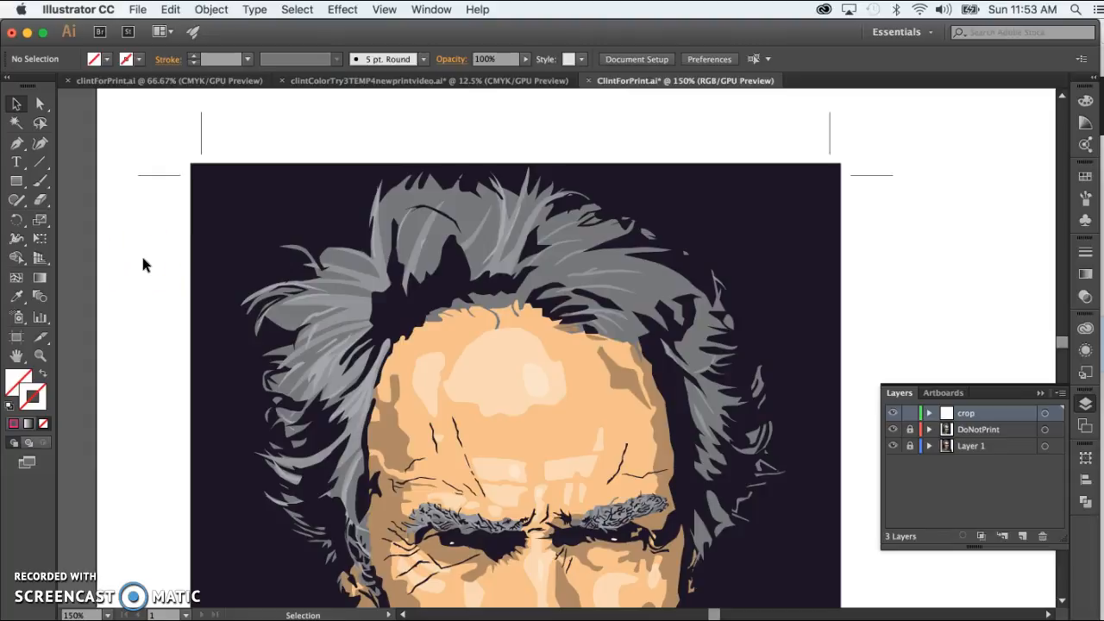
# Examine the whole portrait with its crop marks and the free space beside it on the artboard.
pyautogui.press('super+minus')
pyautogui.press('super+minus')
pyautogui.click(606, 366)
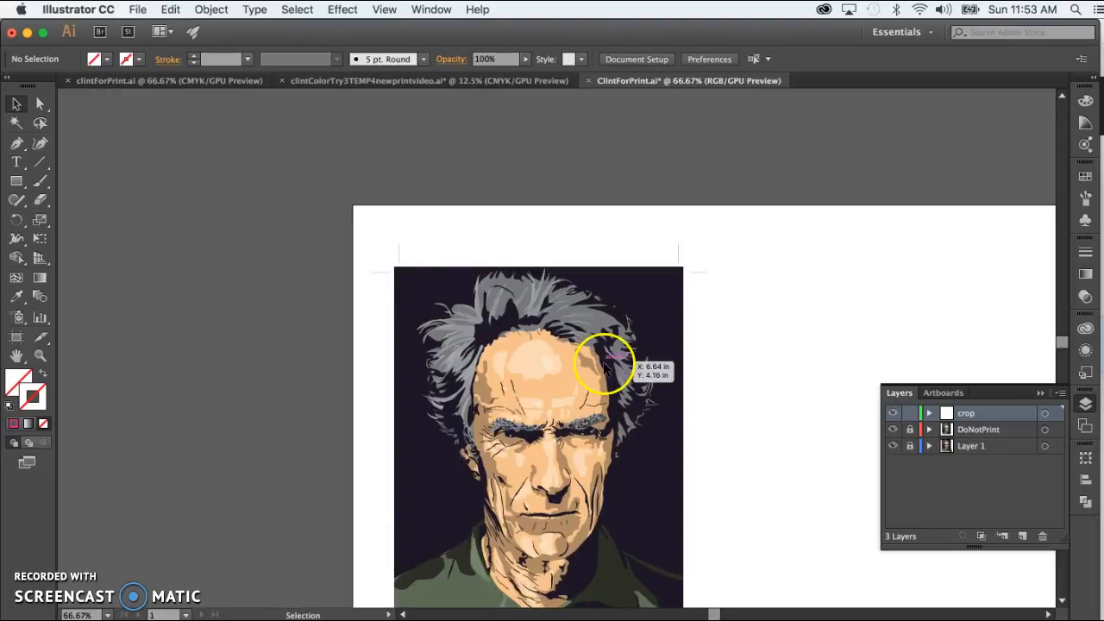
pyautogui.hscroll(4, 605, 369)
pyautogui.scroll(-2, 605, 368)
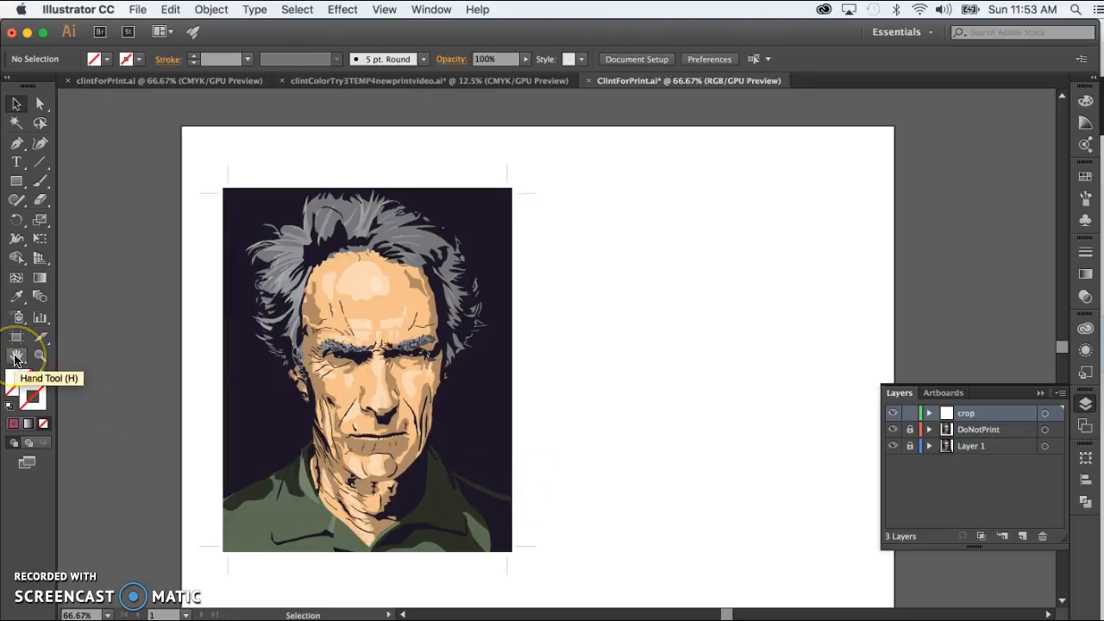
pyautogui.scroll(-1, 282, 340)
pyautogui.hscroll(1, 281, 341)
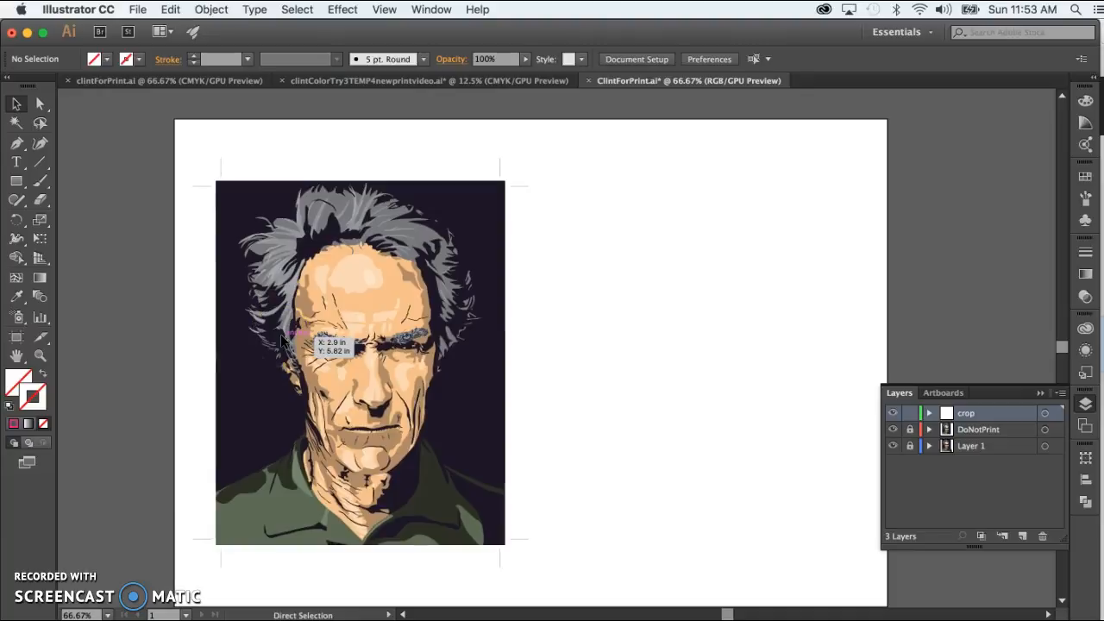
pyautogui.press('super+minus')
pyautogui.hscroll(5, 553, 322)
pyautogui.scroll(-1, 553, 322)
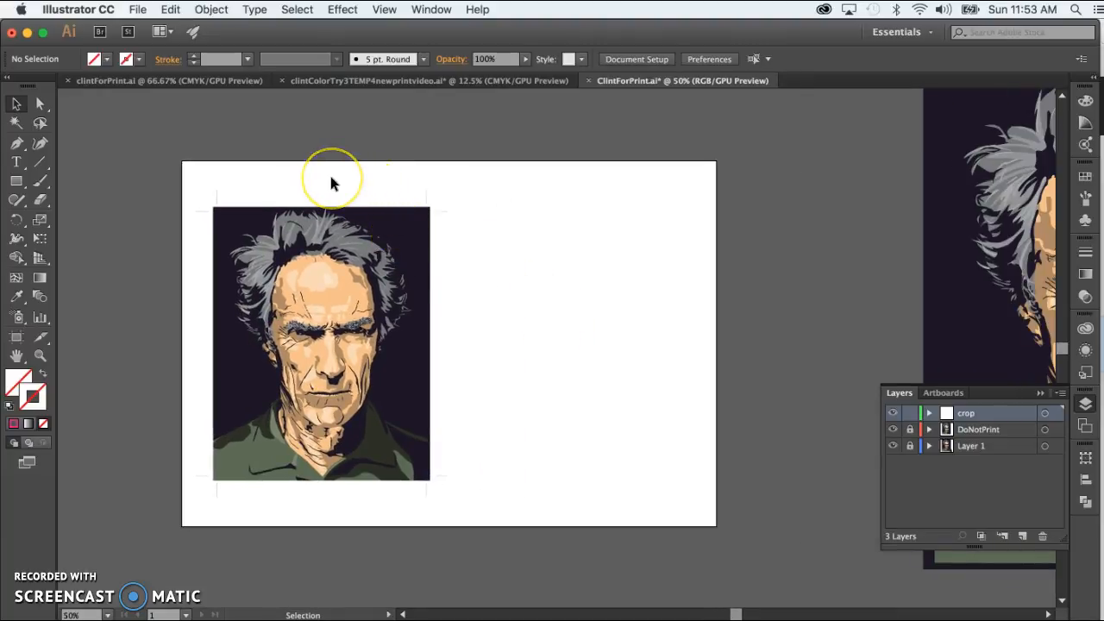
pyautogui.click(369, 186)
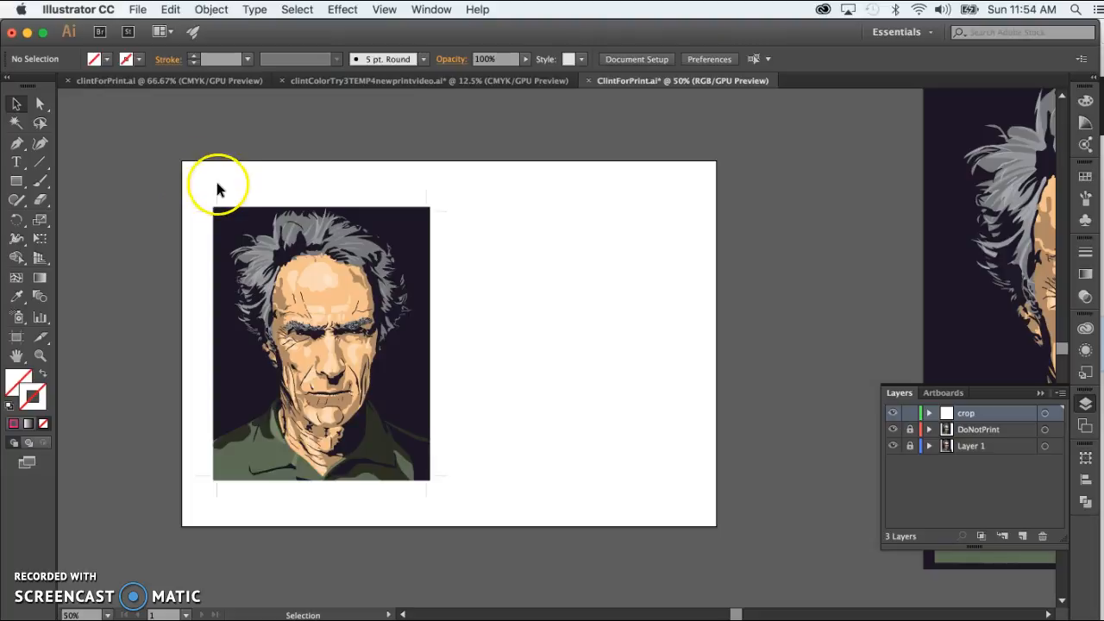
# Unlock the DoNotPrint layer and Layer 1 so the portrait can be selected with its crop rectangle.
pyautogui.click(189, 183)
pyautogui.moveTo(189, 183); pyautogui.dragTo(513, 513)
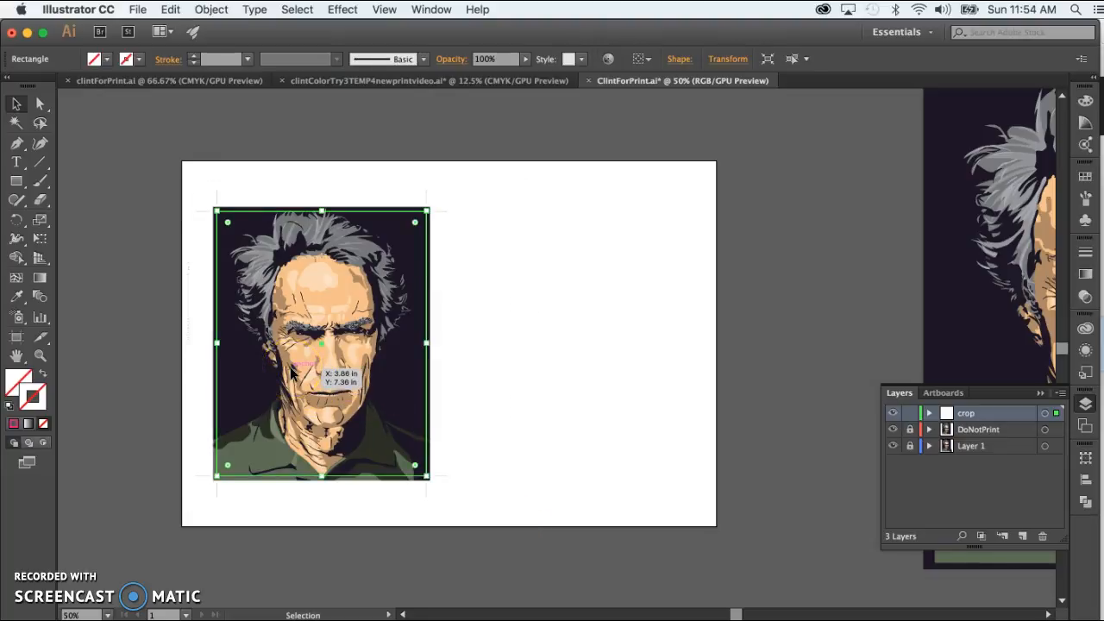
pyautogui.moveTo(291, 369); pyautogui.dragTo(490, 362)
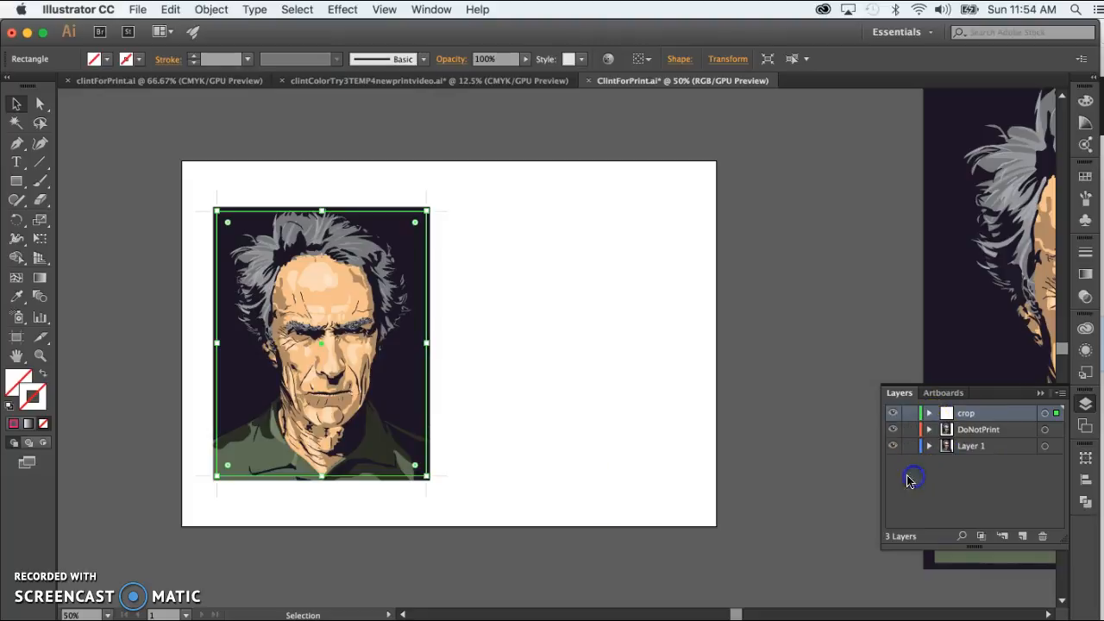
# Try to place the portrait and its crop rectangle on the right half of the artboard, and undo the move.
pyautogui.click(221, 516)
pyautogui.moveTo(423, 201); pyautogui.dragTo(471, 167)
pyautogui.moveTo(334, 258); pyautogui.dragTo(585, 267)
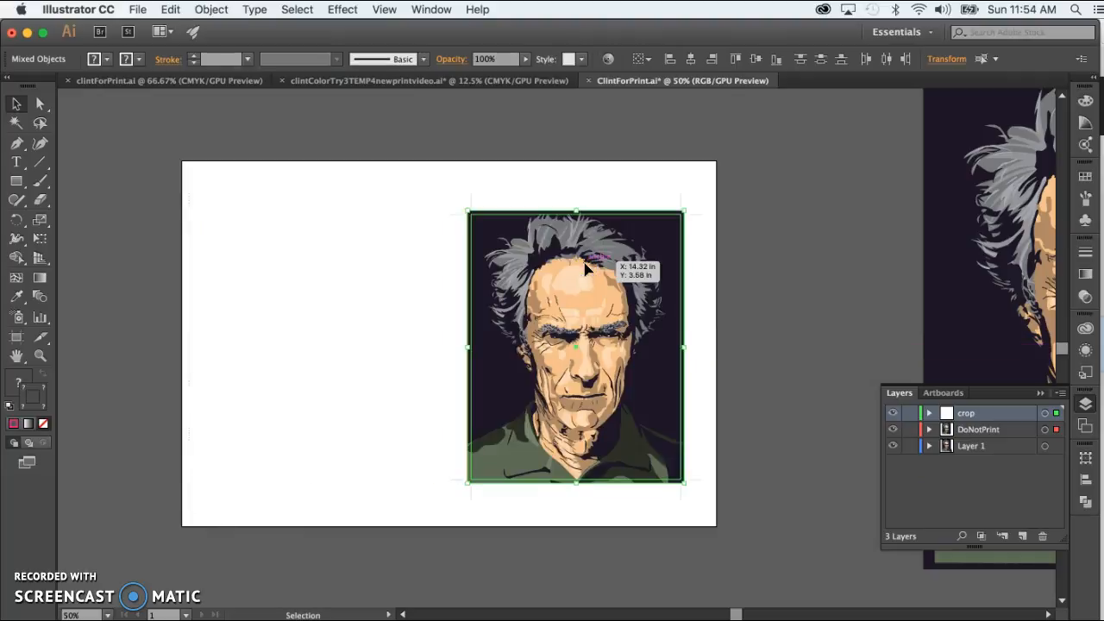
pyautogui.press('super+z')
pyautogui.click(587, 337)
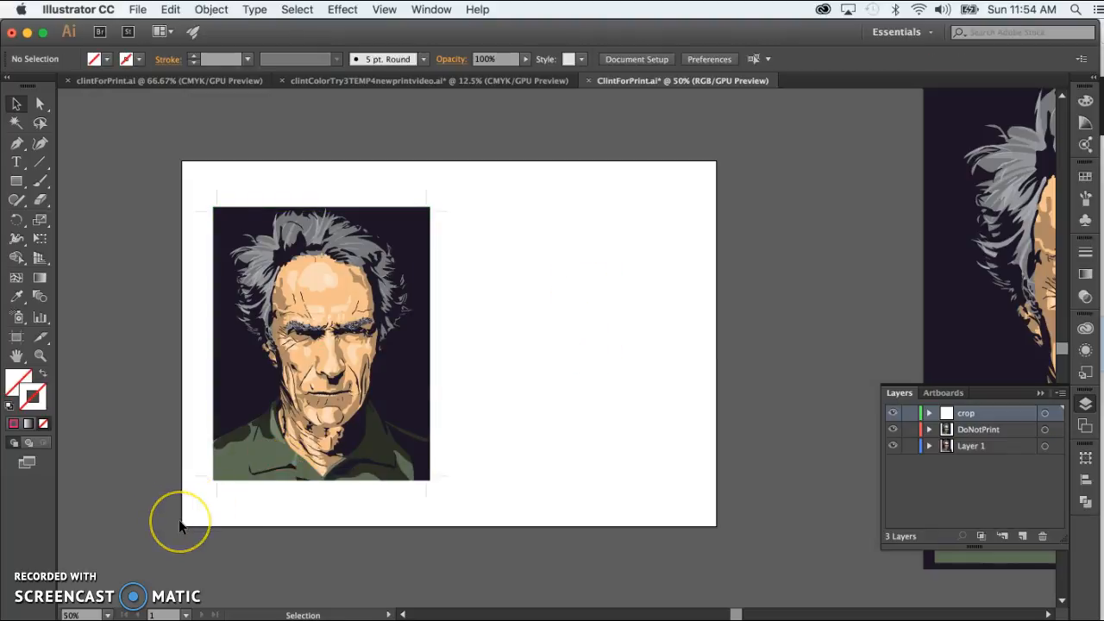
# Duplicate the portrait with its crop rectangle and place the copy level with the original on the artboard's right half.
pyautogui.moveTo(181, 522); pyautogui.dragTo(464, 173)
pyautogui.moveTo(321, 273); pyautogui.dragTo(572, 257)
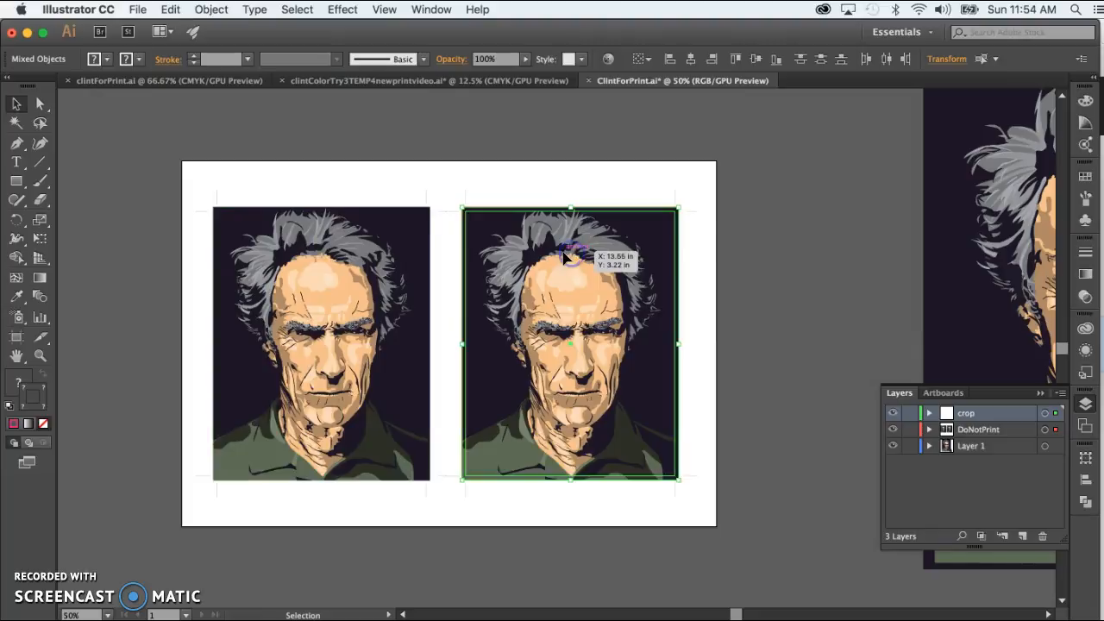
pyautogui.click(789, 242)
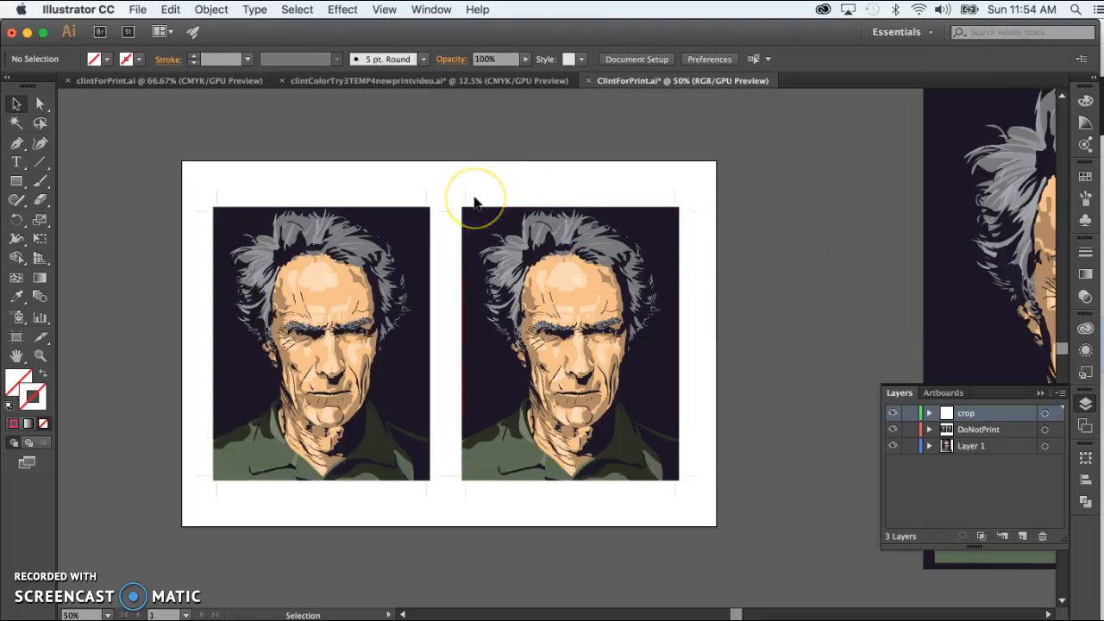
pyautogui.click(813, 295)
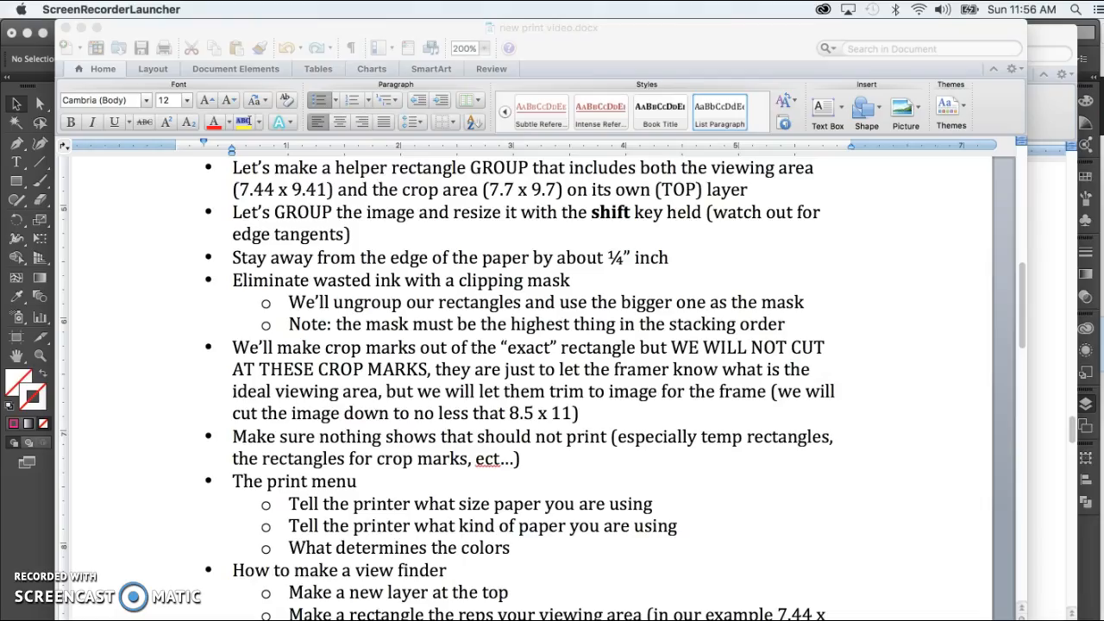
# Switch to the Word document new print video.docx and read the notes on crop marks and items that should not print.
pyautogui.click(369, 353)
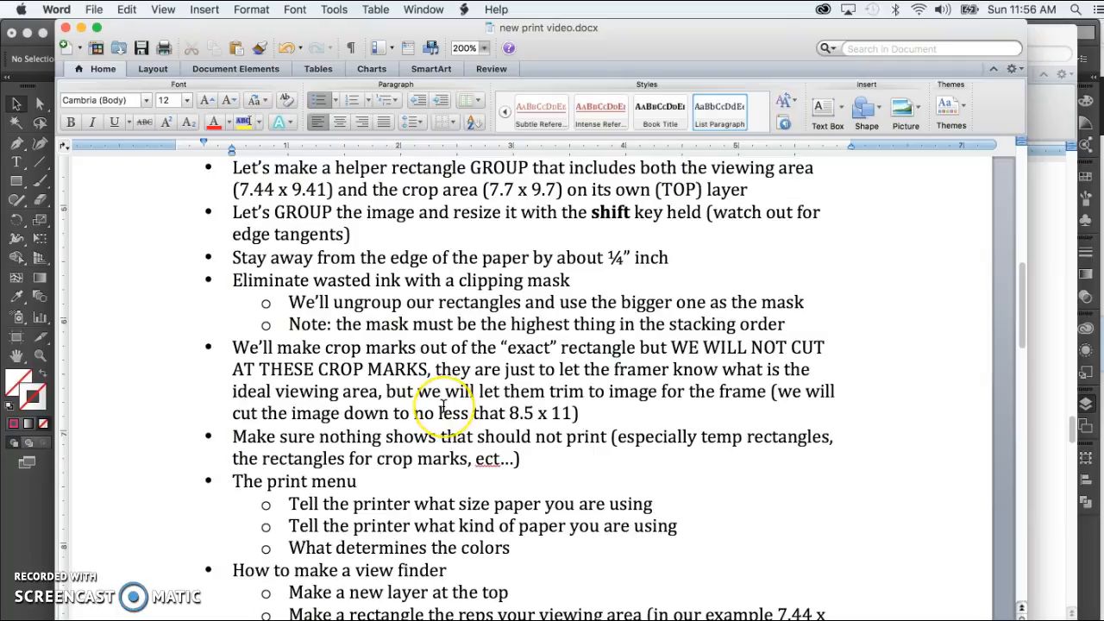
pyautogui.scroll(-3, 444, 407)
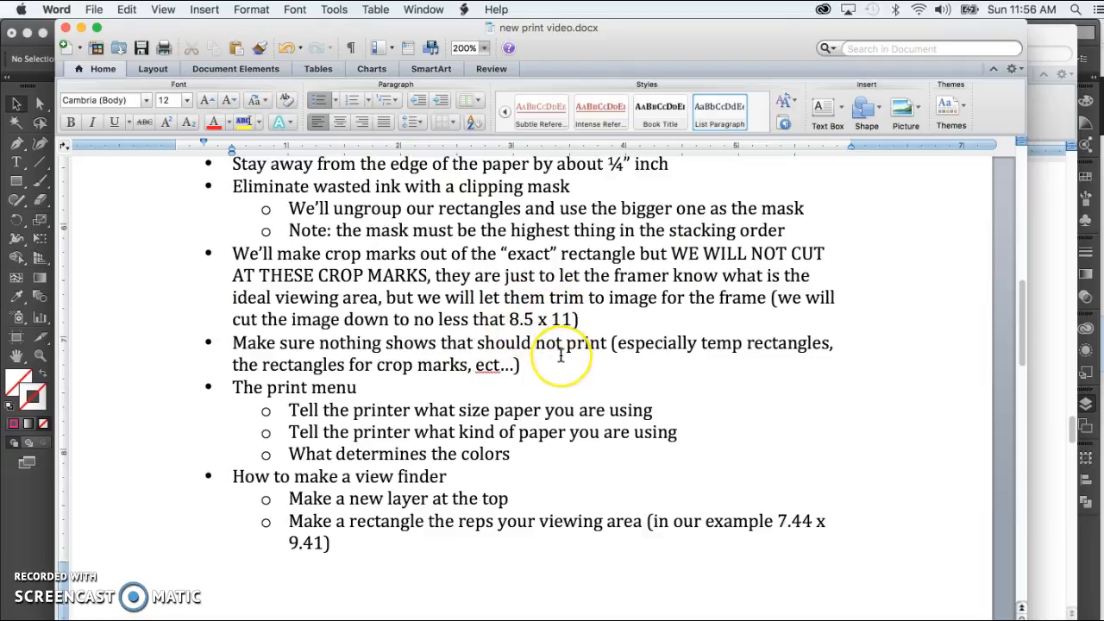
pyautogui.scroll(-2, 561, 354)
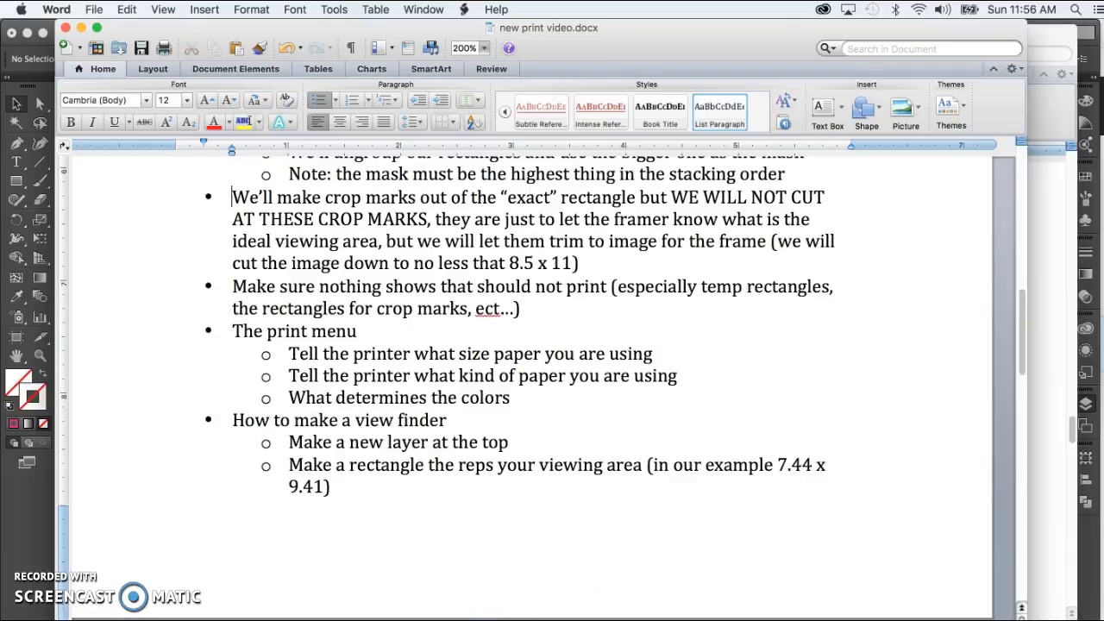
# Switch back to Illustrator and rename the DoNotPrint layer as "layer".
pyautogui.press('super+Tab')
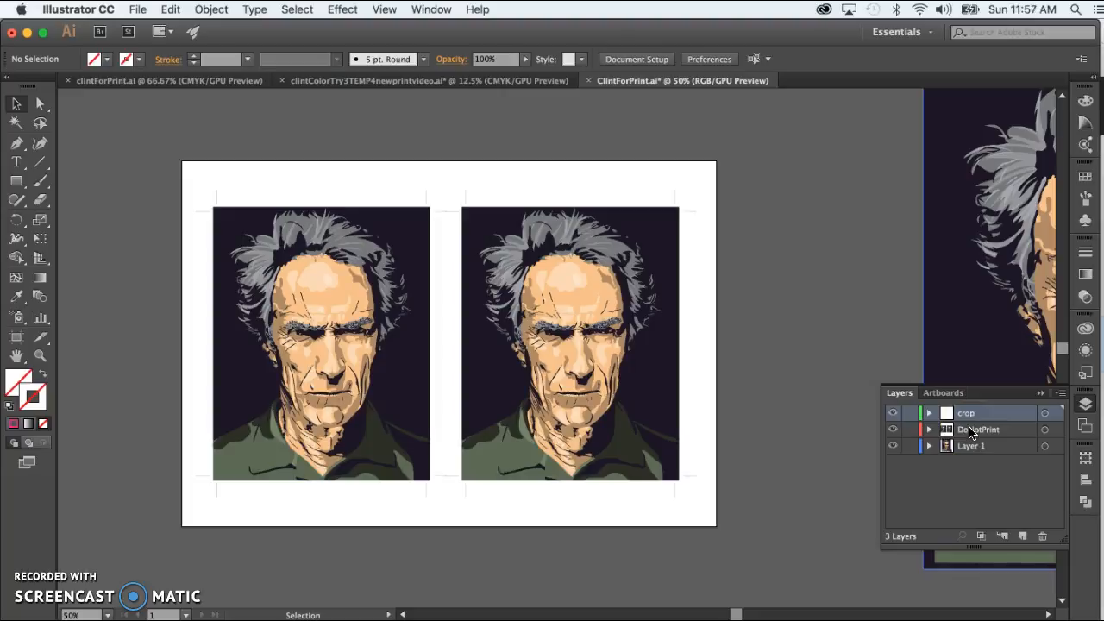
pyautogui.click(893, 430)
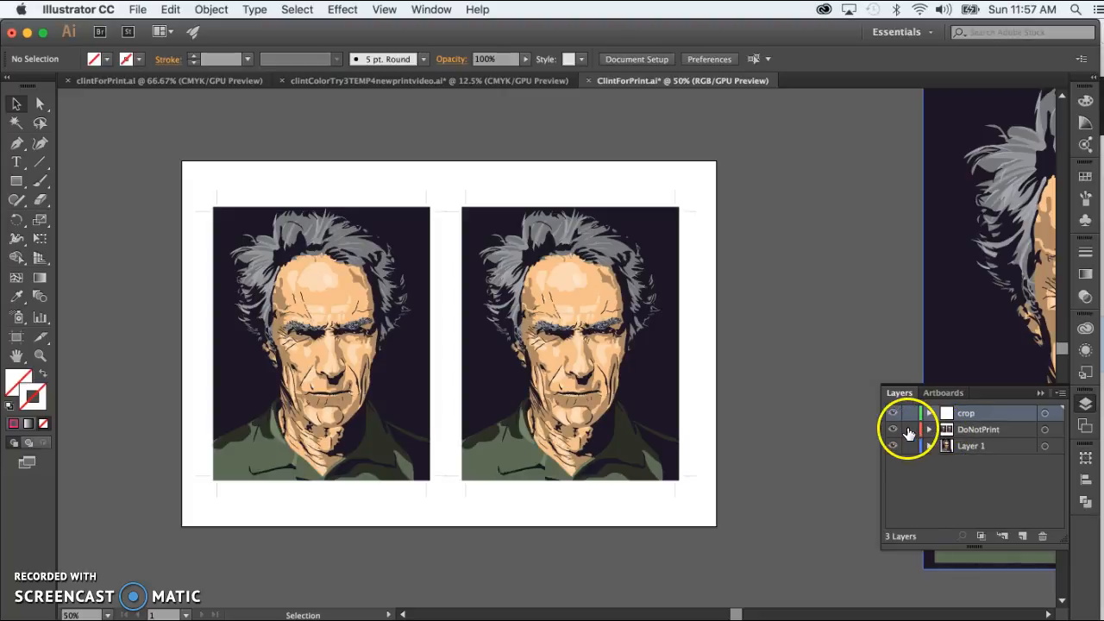
pyautogui.click(893, 430)
pyautogui.click(975, 429)
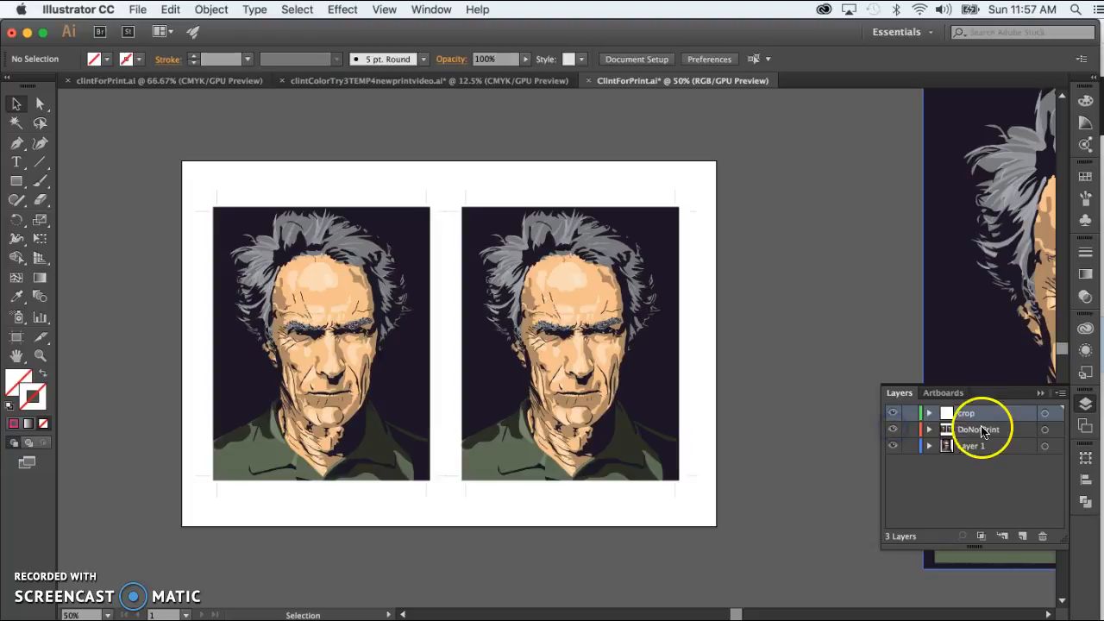
pyautogui.doubleClick(972, 430)
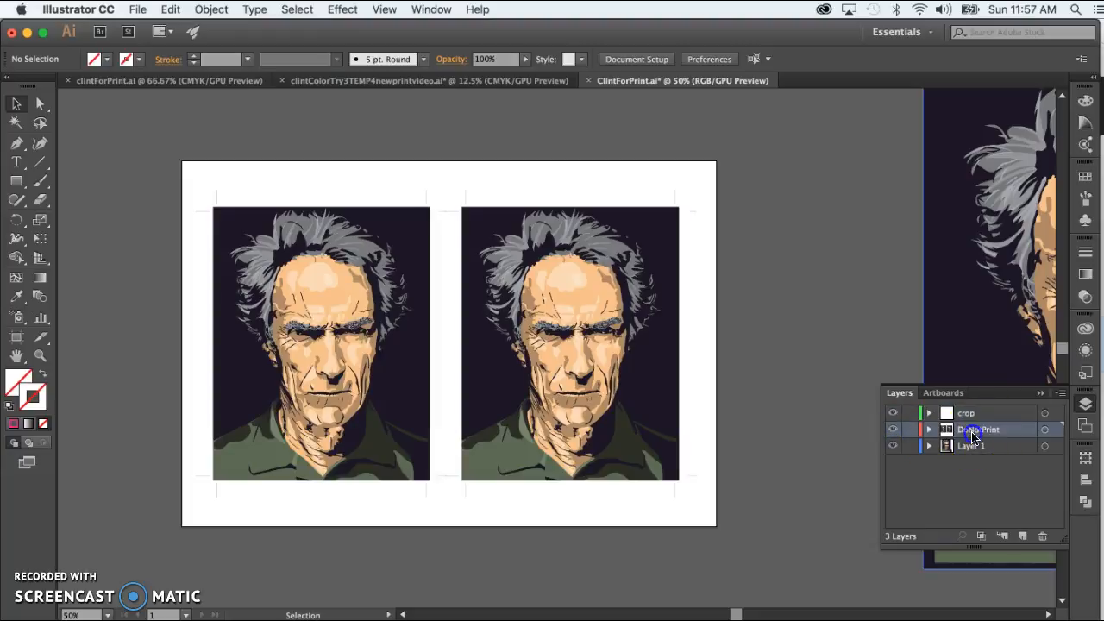
pyautogui.press('BackSpace')
pyautogui.write('layer')
pyautogui.press('Return')
pyautogui.click(776, 397)
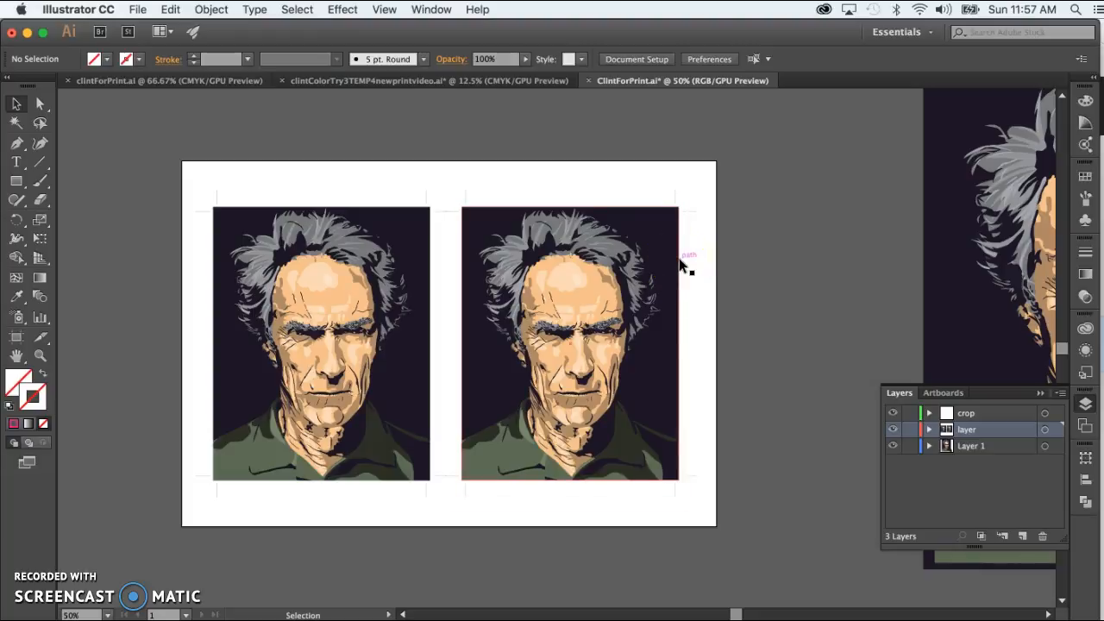
# Check the fill and stroke settings of the crop rectangle around the copied portrait.
pyautogui.click(698, 264)
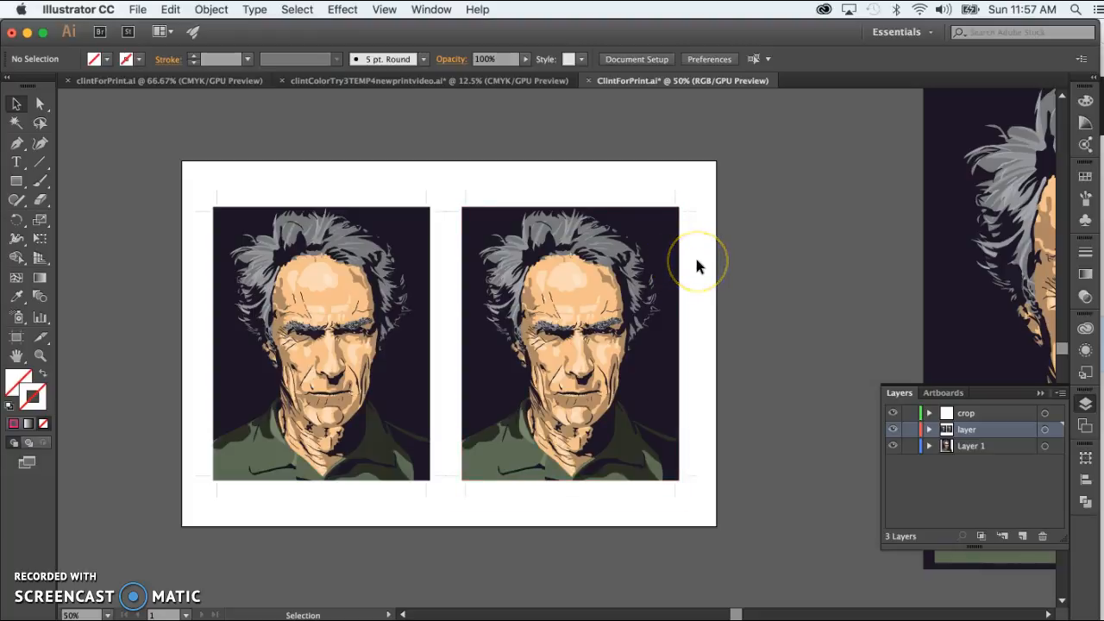
pyautogui.click(656, 217)
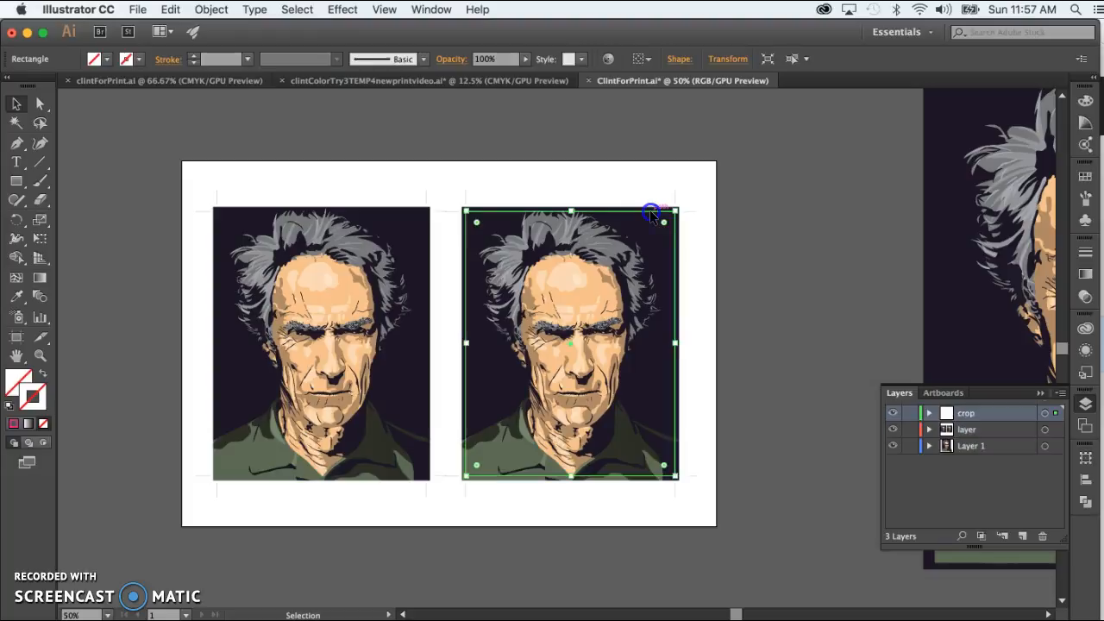
pyautogui.click(15, 378)
pyautogui.click(33, 397)
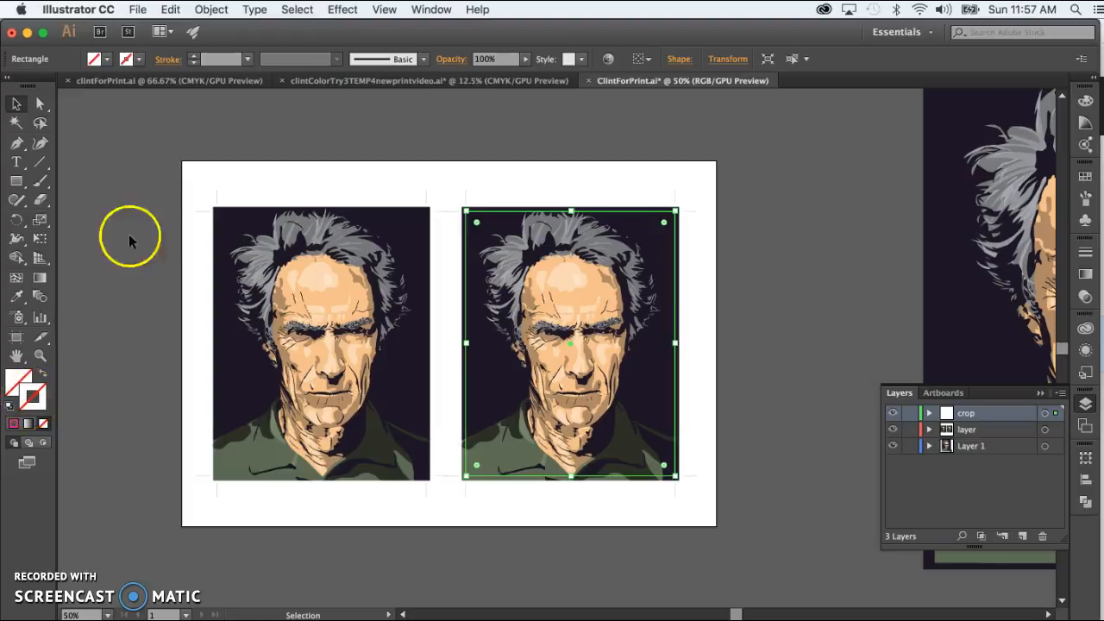
pyautogui.click(359, 178)
# Inspect the original portrait's edges and corner crop marks up close for stray lines that should not print.
pyautogui.click(38, 359)
pyautogui.moveTo(205, 178); pyautogui.dragTo(518, 587)
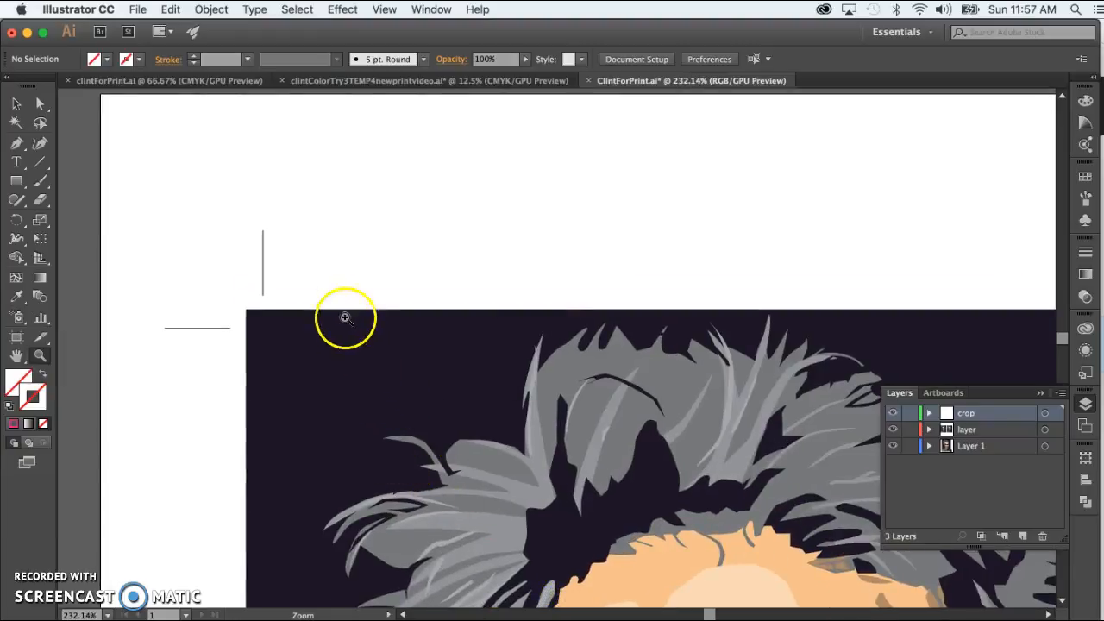
pyautogui.scroll(-15, 332, 342)
pyautogui.hscroll(5, 332, 342)
pyautogui.scroll(-10, 330, 343)
pyautogui.hscroll(5, 331, 343)
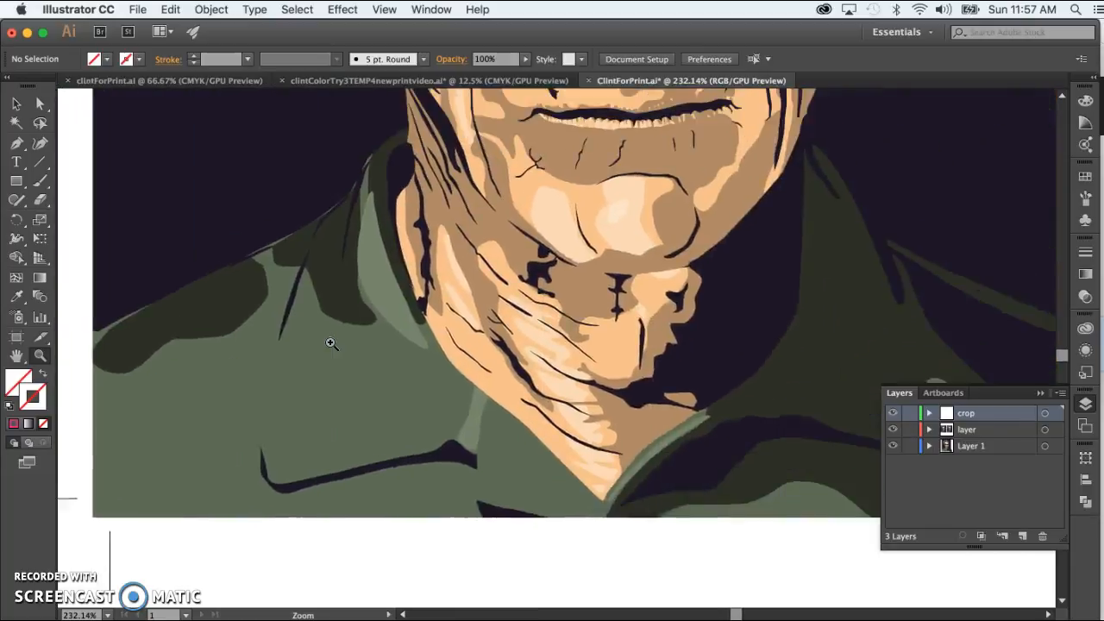
pyautogui.scroll(20, 331, 343)
pyautogui.hscroll(-2, 331, 343)
pyautogui.click(40, 361)
pyautogui.doubleClick(15, 355)
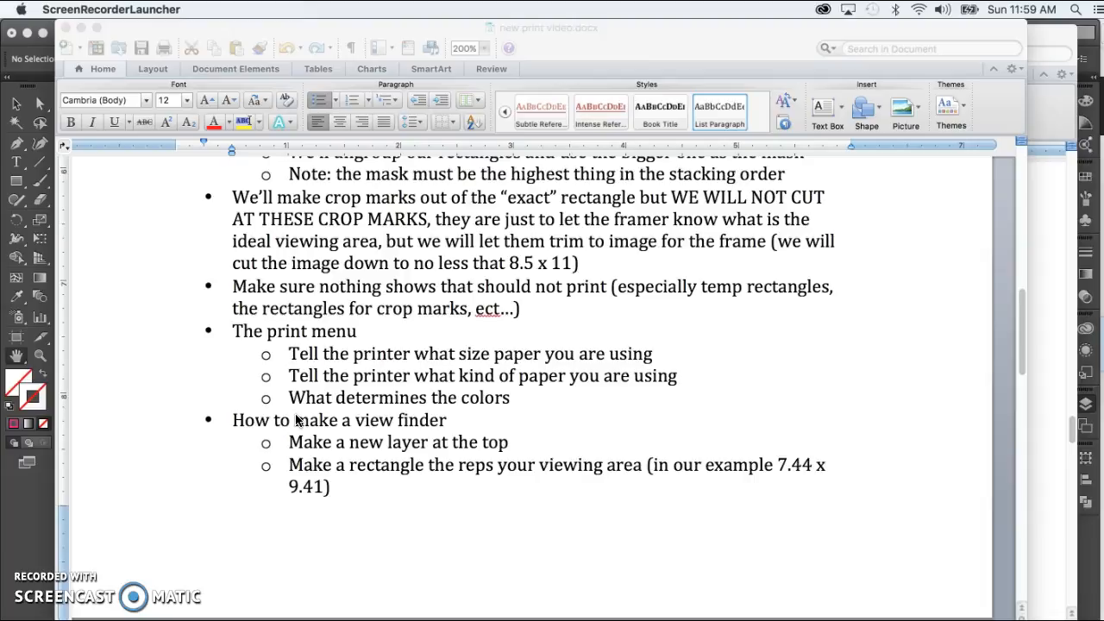
# Read the print menu notes in new print video.docx about paper size, paper type and what determines the colors.
pyautogui.click(232, 333)
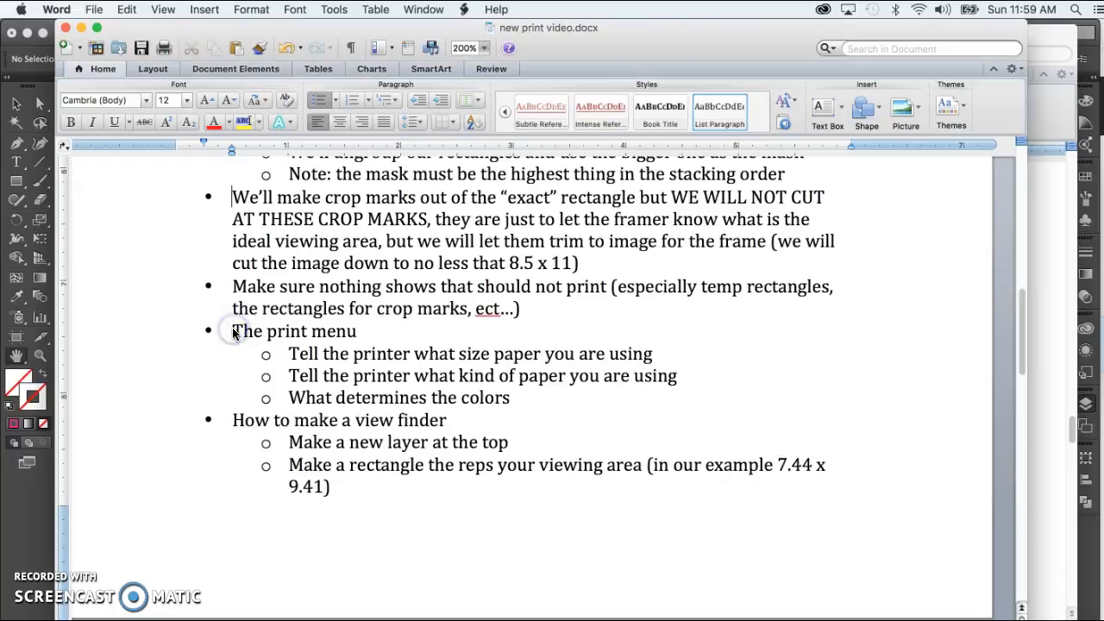
pyautogui.moveTo(233, 333); pyautogui.dragTo(660, 394)
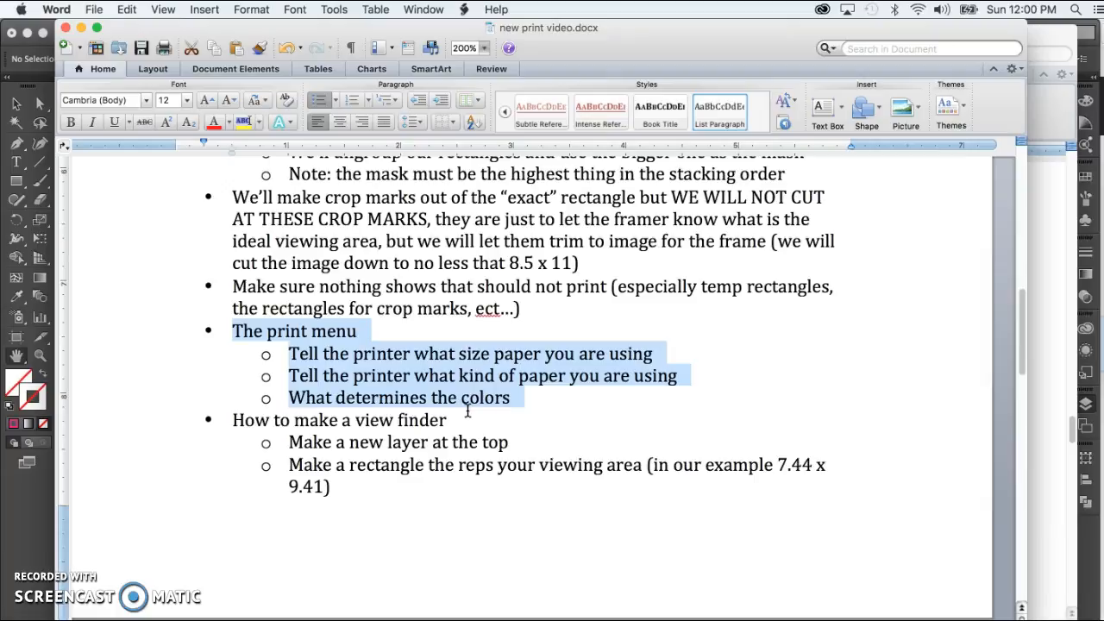
pyautogui.click(559, 395)
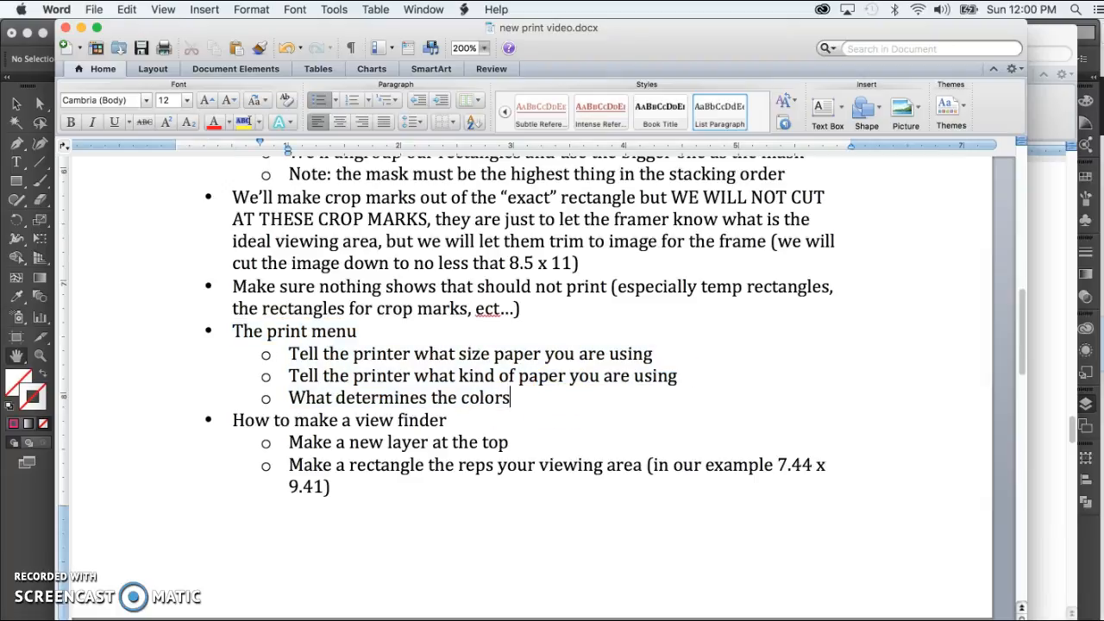
# Switch back to Illustrator and check the artboard's width and height with the Artboard tool.
pyautogui.press('super+Tab')
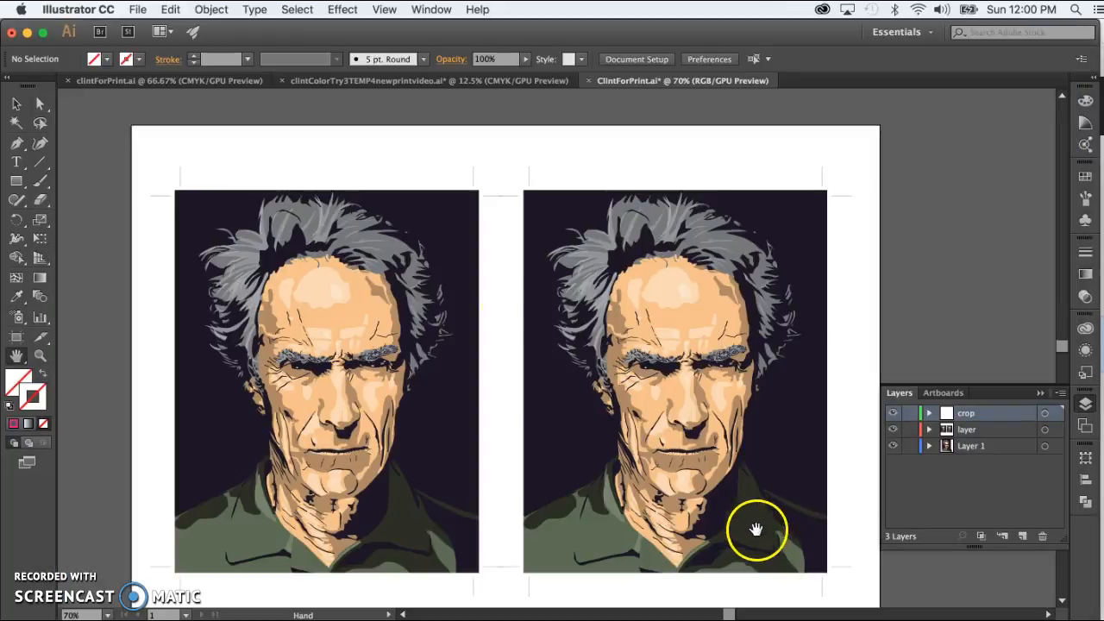
pyautogui.scroll(-2, 433, 223)
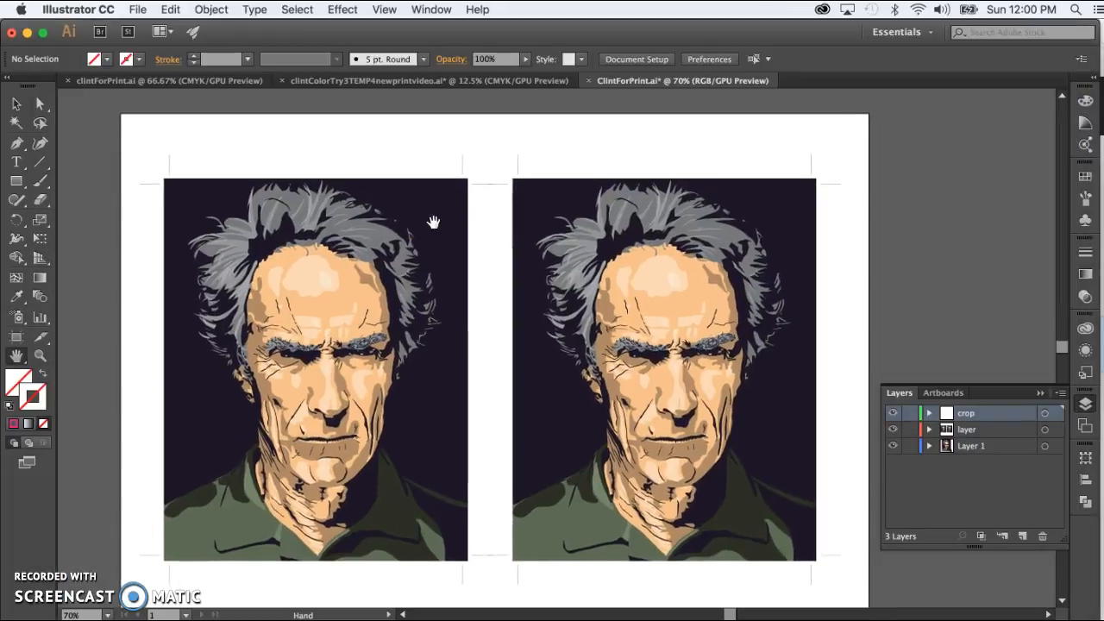
pyautogui.scroll(-2, 433, 222)
pyautogui.scroll(1, 434, 223)
pyautogui.scroll(1, 433, 223)
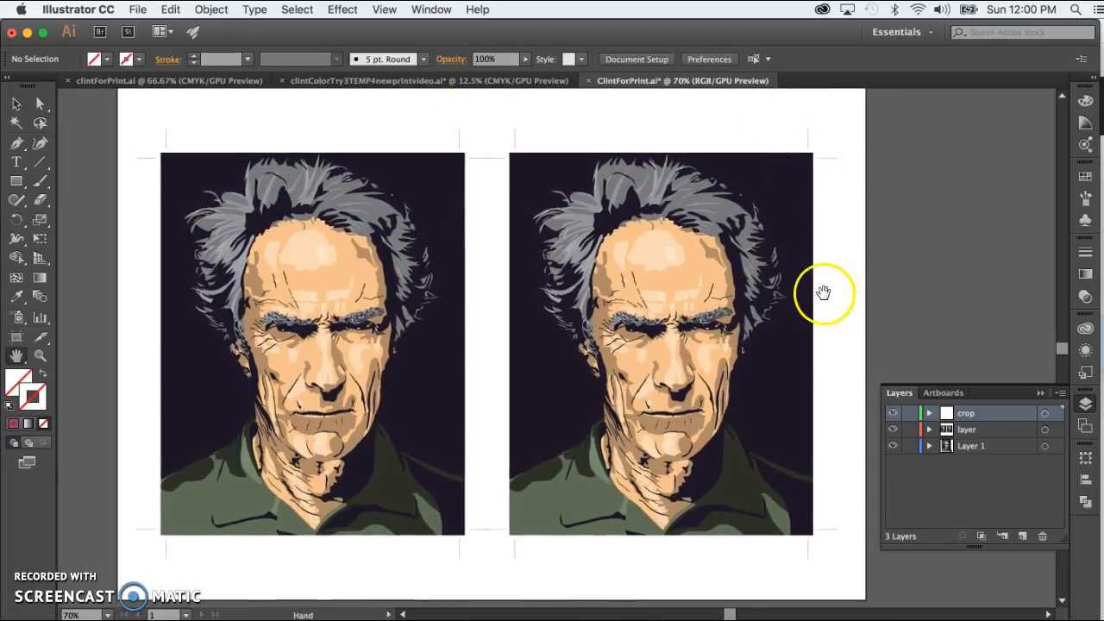
pyautogui.click(16, 339)
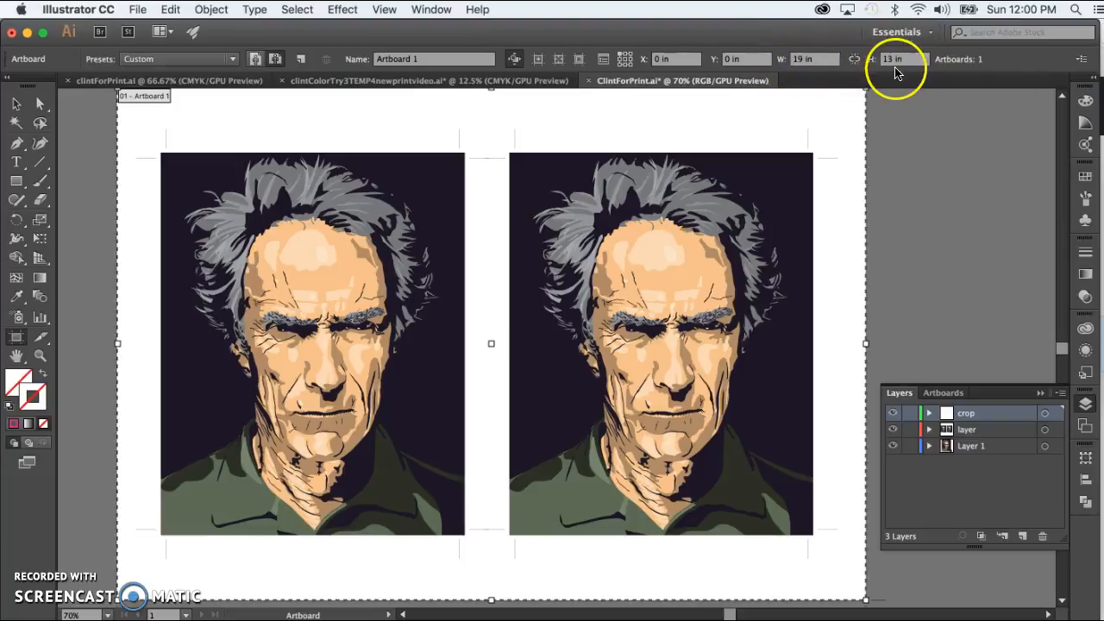
pyautogui.click(854, 60)
pyautogui.click(140, 120)
pyautogui.click(55, 129)
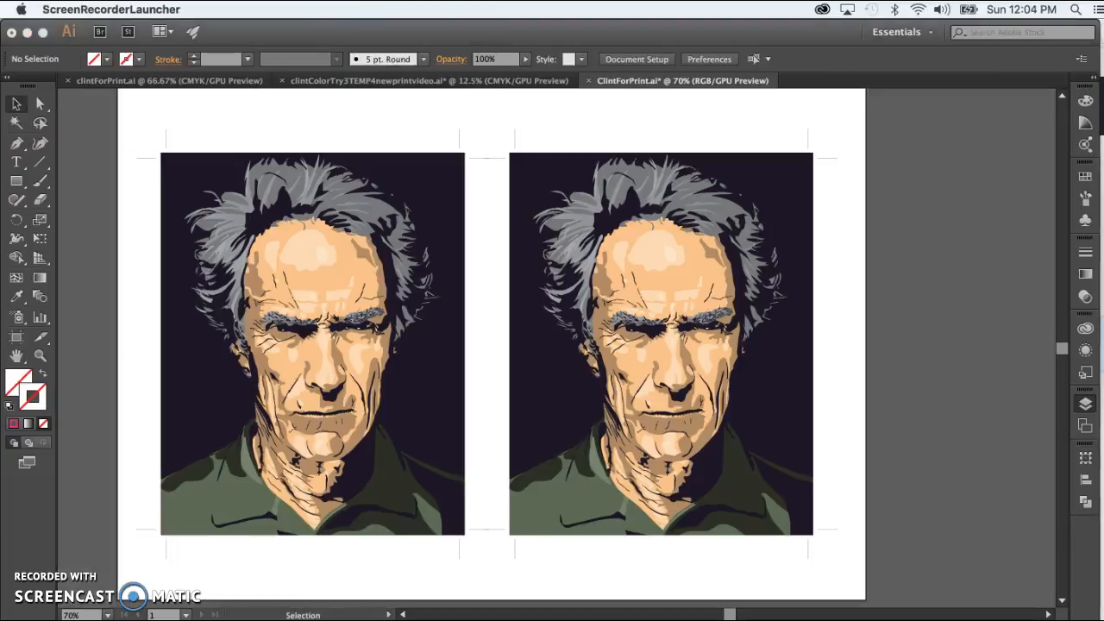
# Open the print settings for the portrait sheet and choose the EPSON Stylus Photo 1280 as the printer.
pyautogui.click(119, 184)
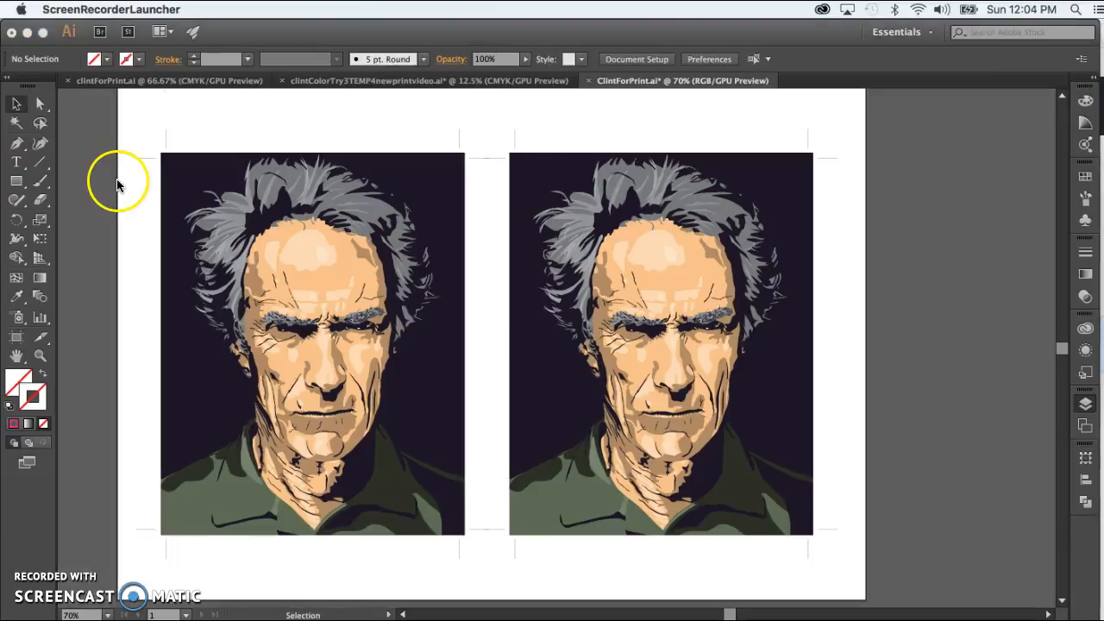
pyautogui.click(297, 129)
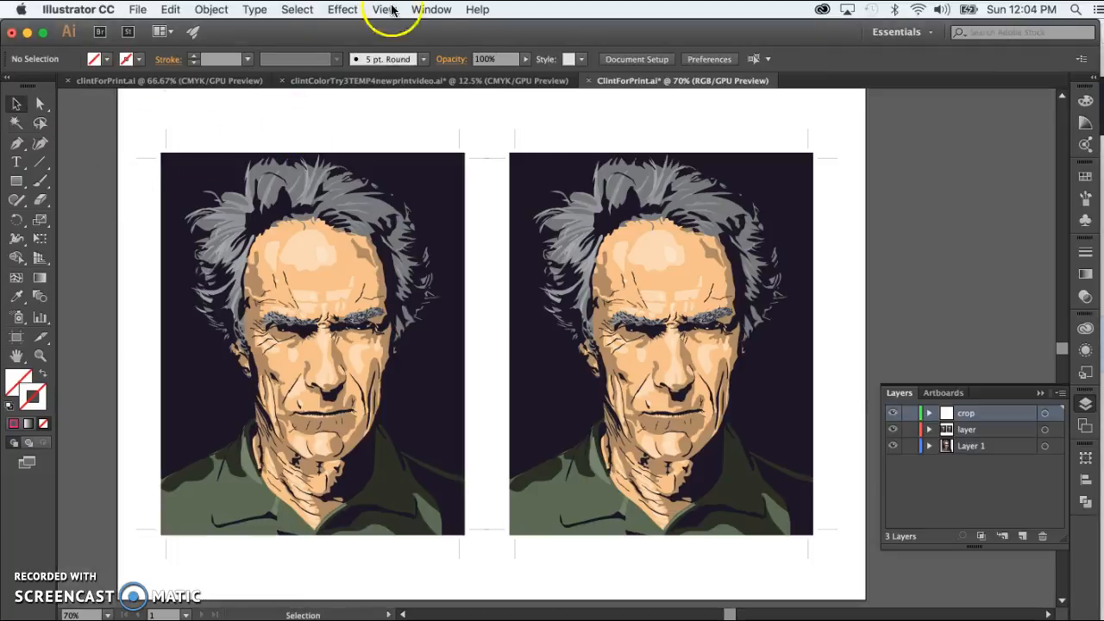
pyautogui.click(137, 10)
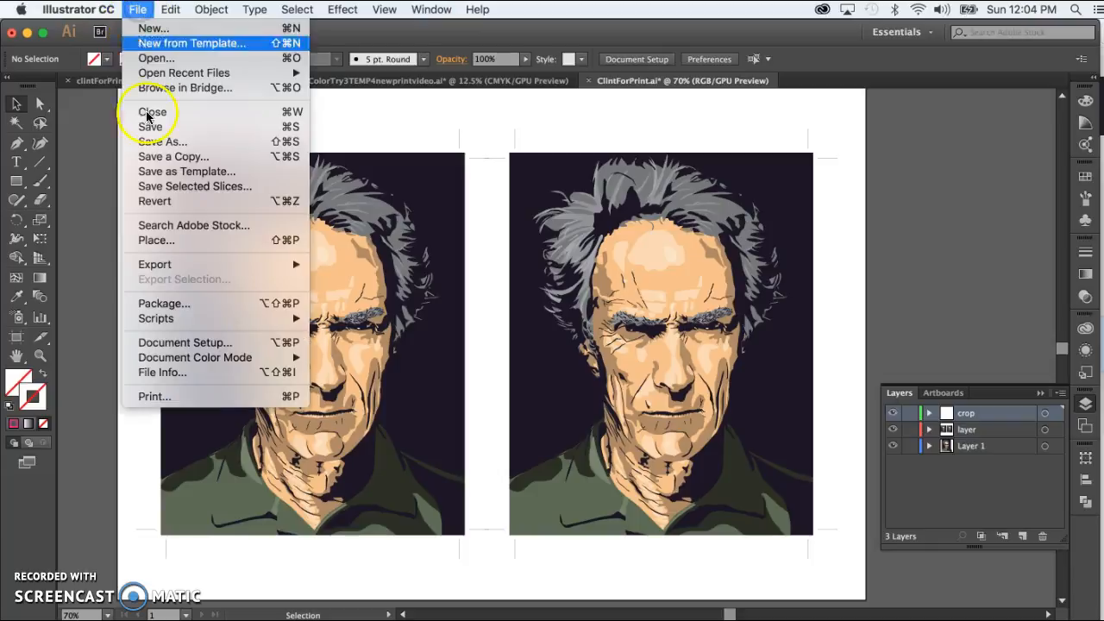
pyautogui.click(184, 397)
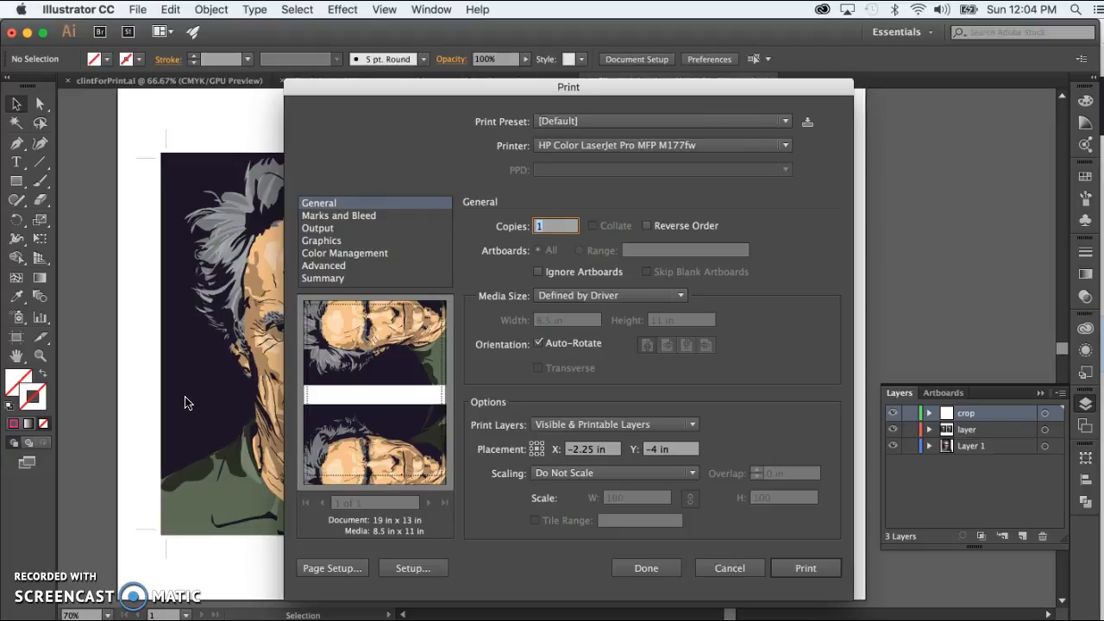
pyautogui.click(341, 409)
pyautogui.click(804, 567)
pyautogui.click(802, 538)
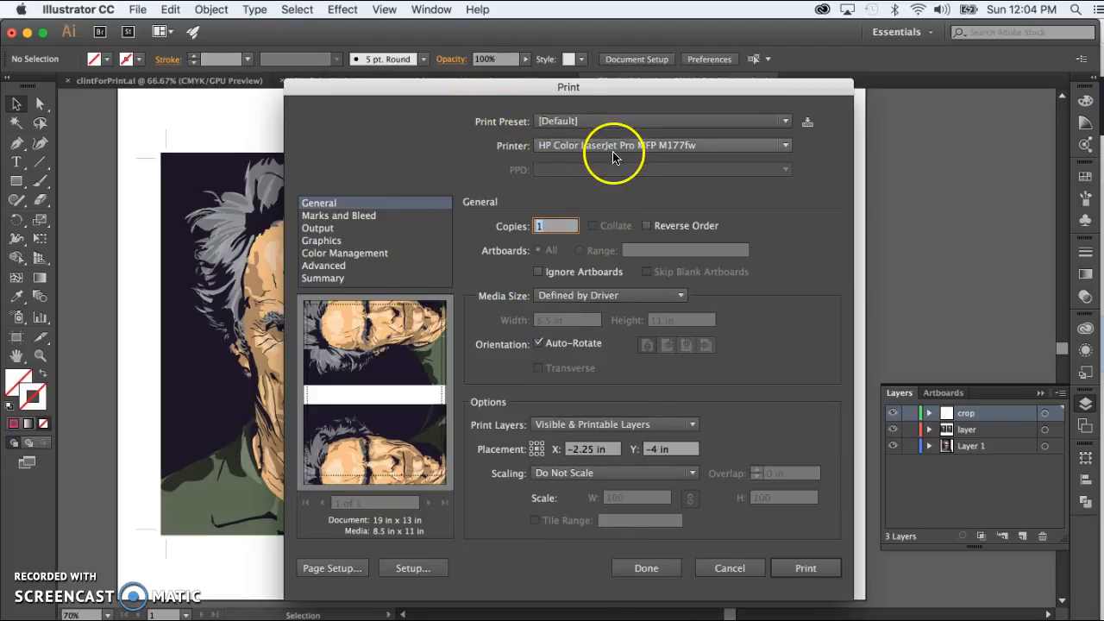
pyautogui.click(785, 148)
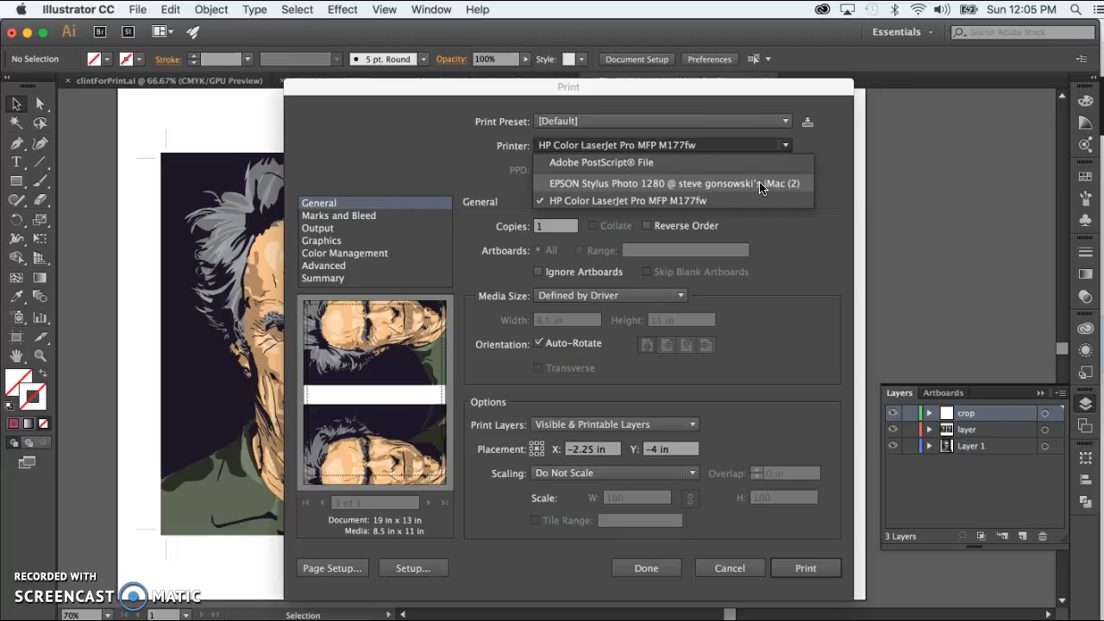
pyautogui.click(680, 184)
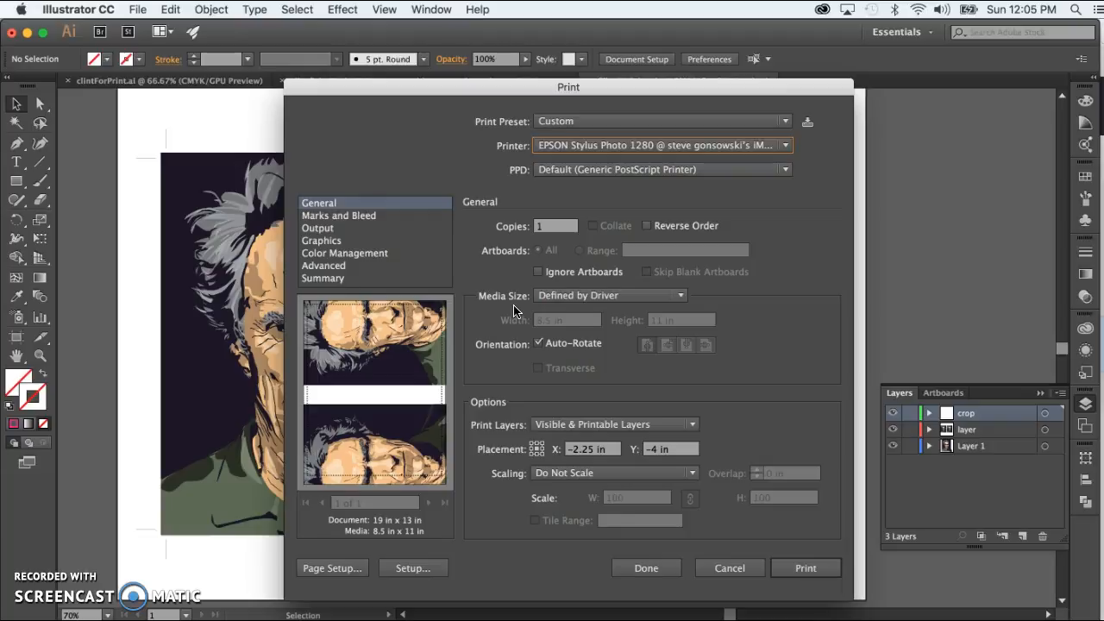
# Look through the available paper sizes and set the print media size to A3.
pyautogui.click(681, 296)
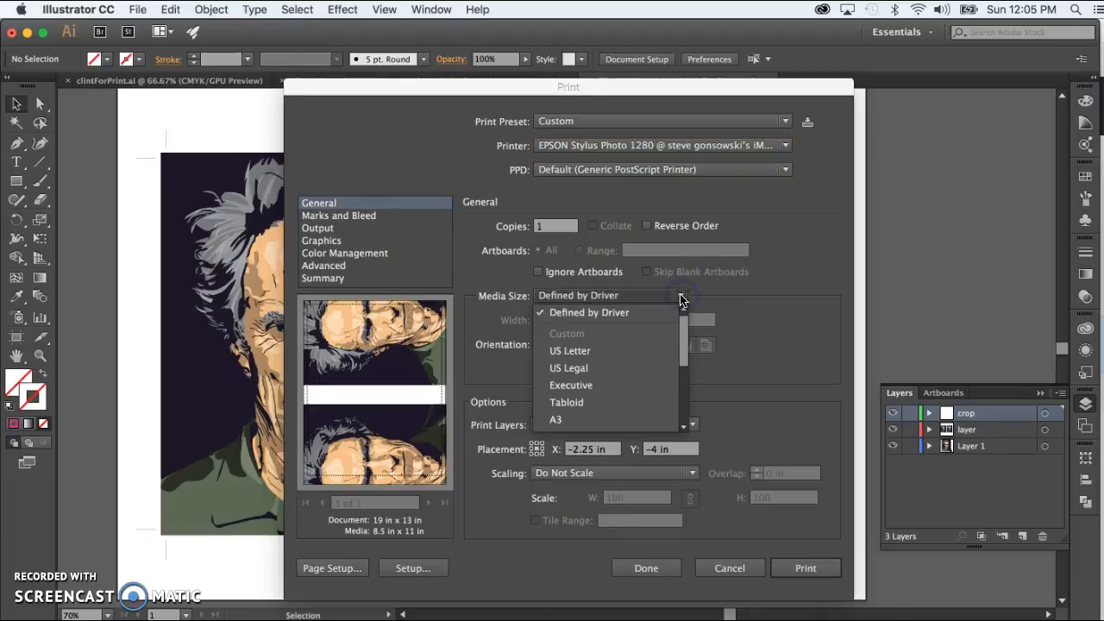
pyautogui.scroll(-3, 616, 392)
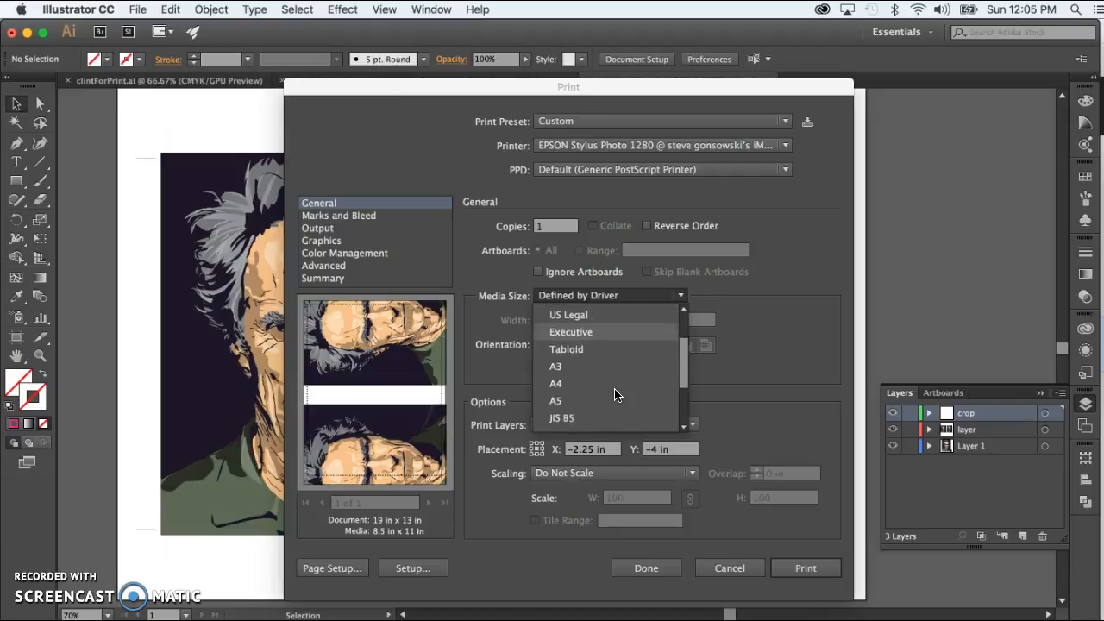
pyautogui.scroll(-5, 615, 394)
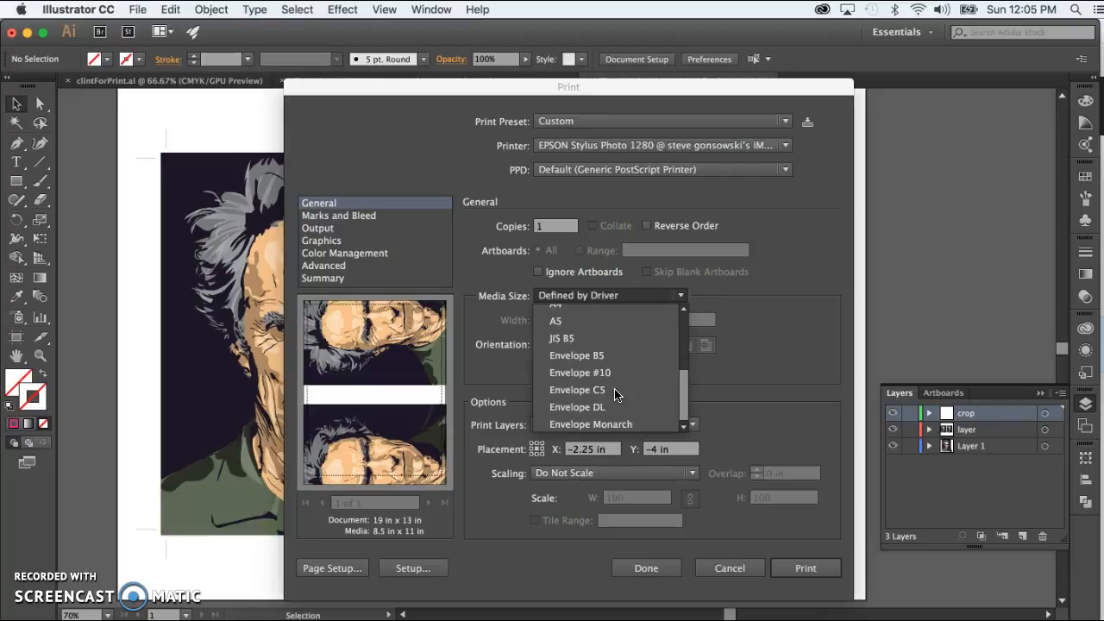
pyautogui.scroll(8, 615, 394)
pyautogui.scroll(-2, 615, 394)
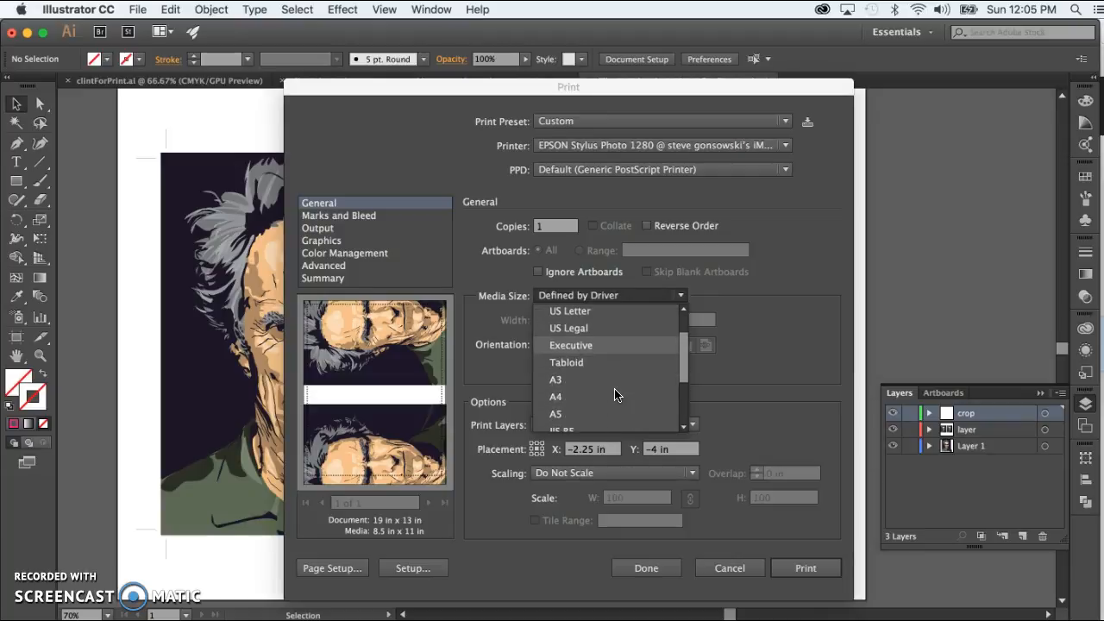
pyautogui.scroll(-5, 615, 395)
pyautogui.scroll(8, 616, 394)
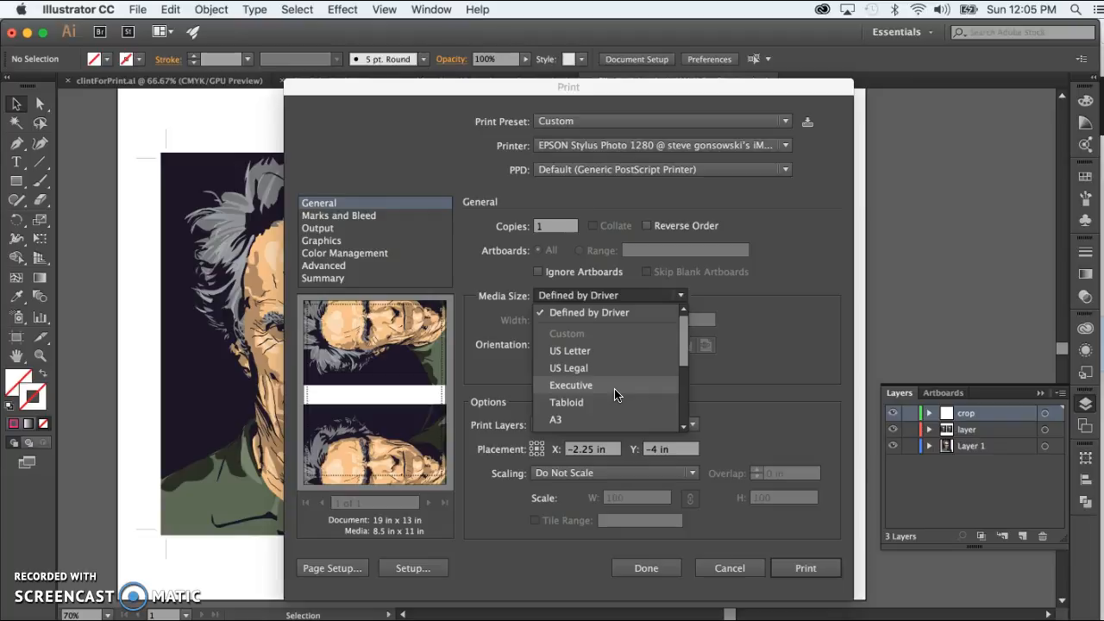
pyautogui.scroll(-6, 615, 395)
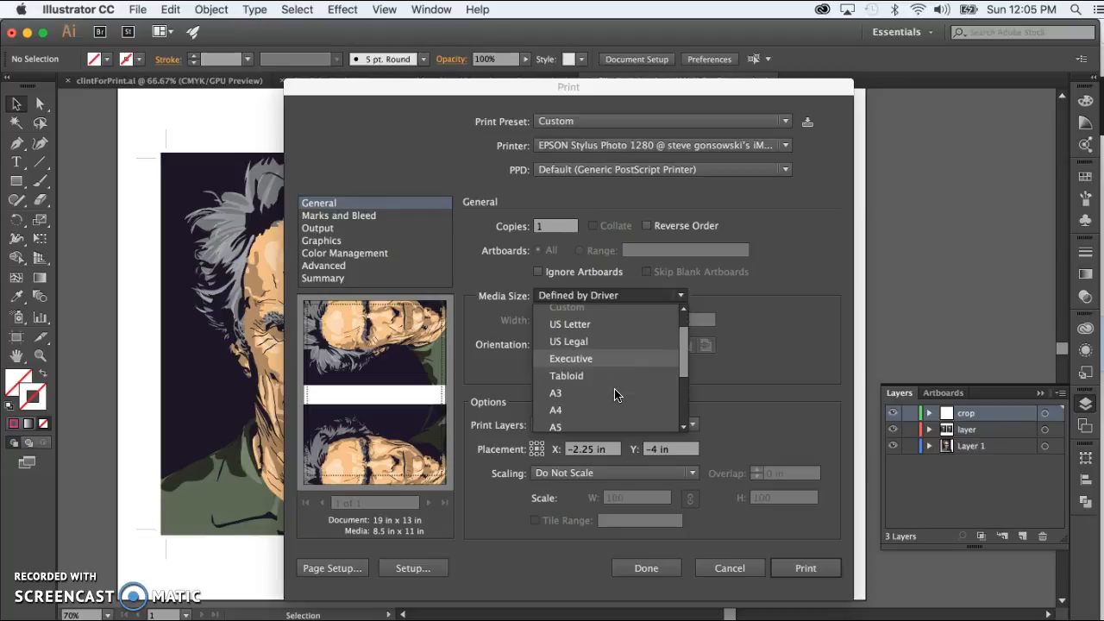
pyautogui.scroll(-2, 615, 394)
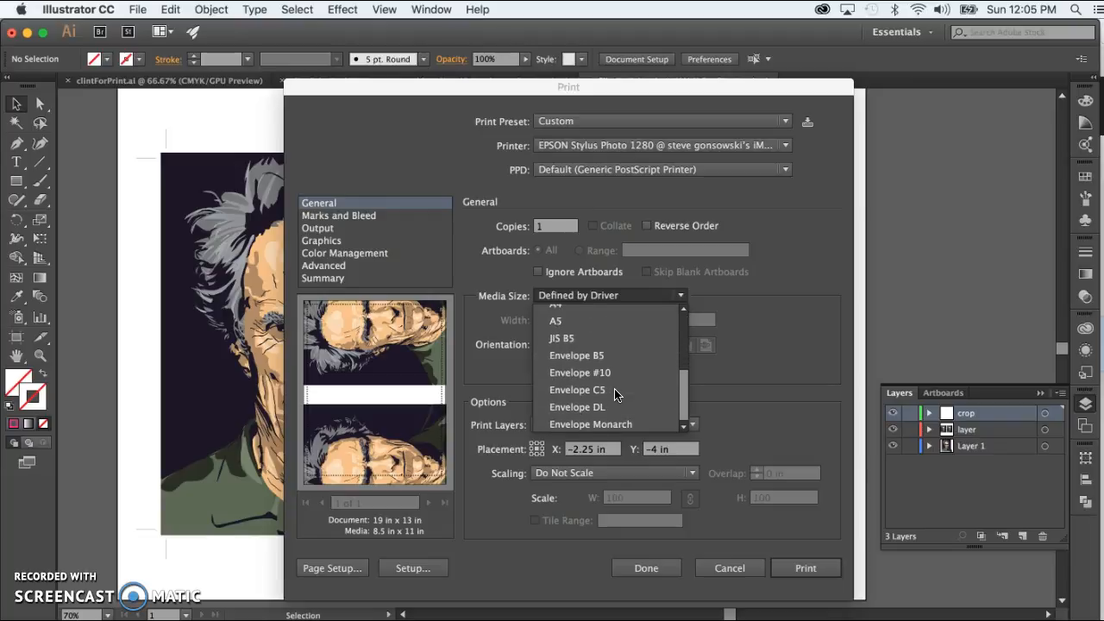
pyautogui.scroll(8, 615, 395)
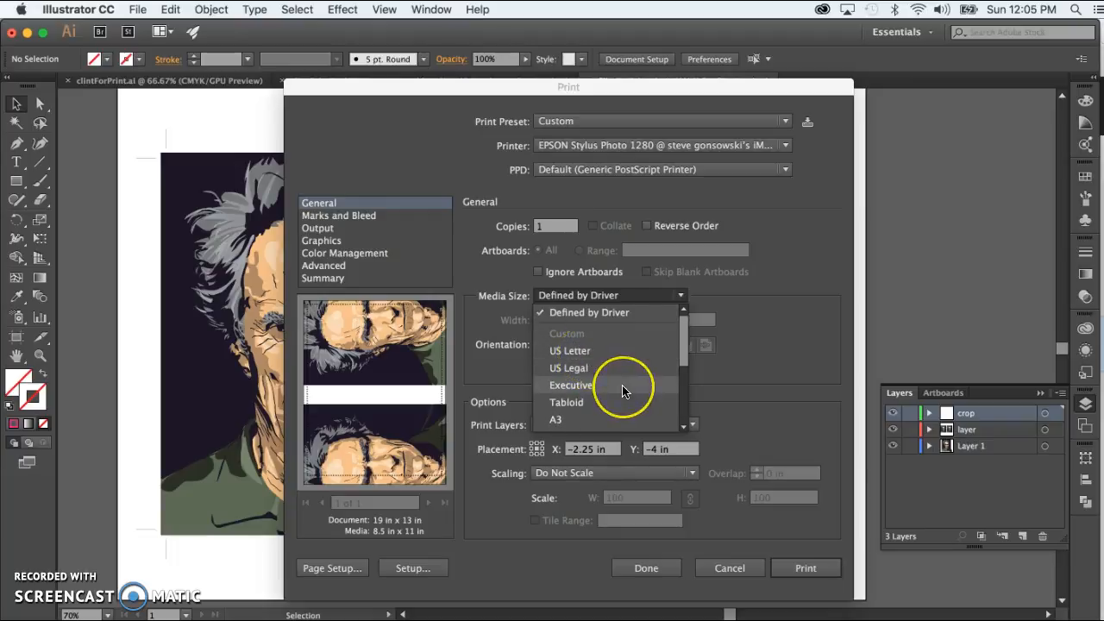
pyautogui.scroll(-6, 622, 388)
pyautogui.scroll(2, 622, 389)
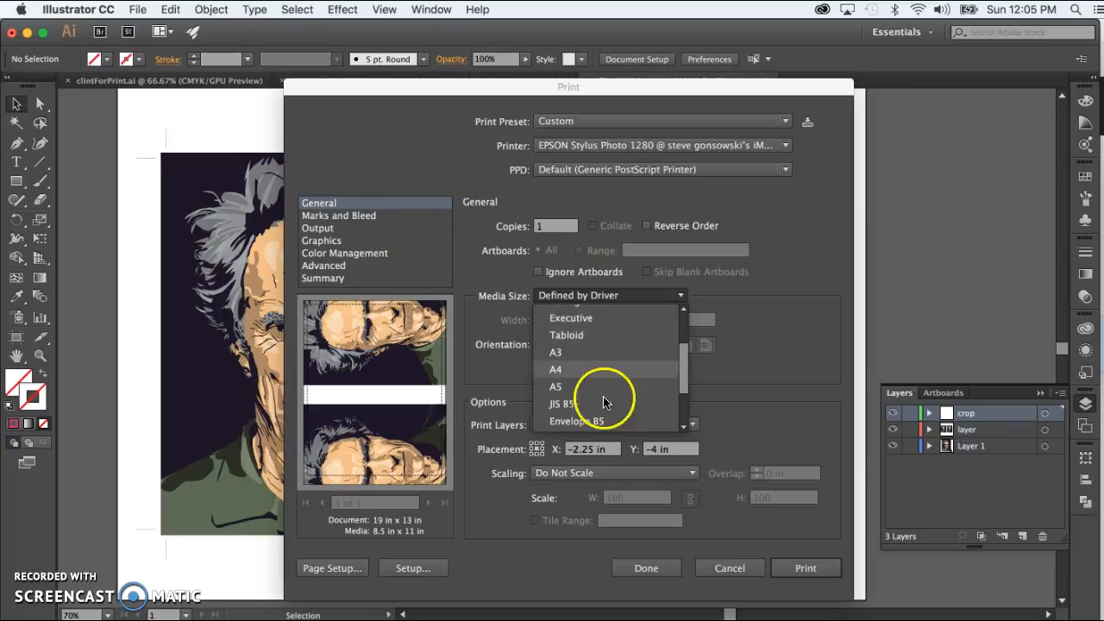
pyautogui.scroll(-4, 609, 405)
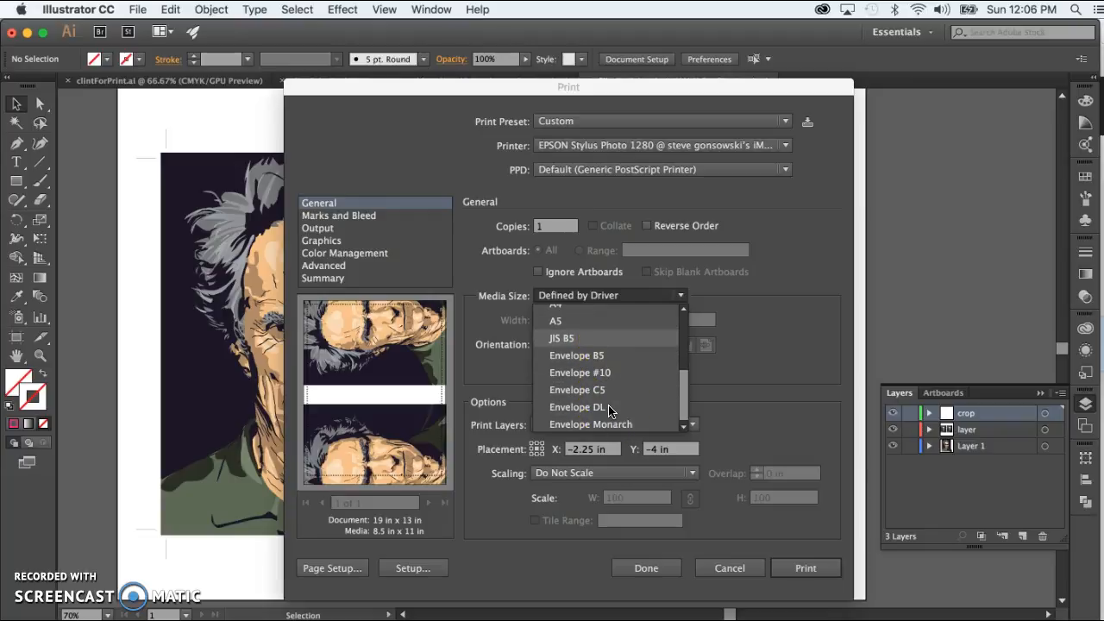
pyautogui.scroll(2, 608, 411)
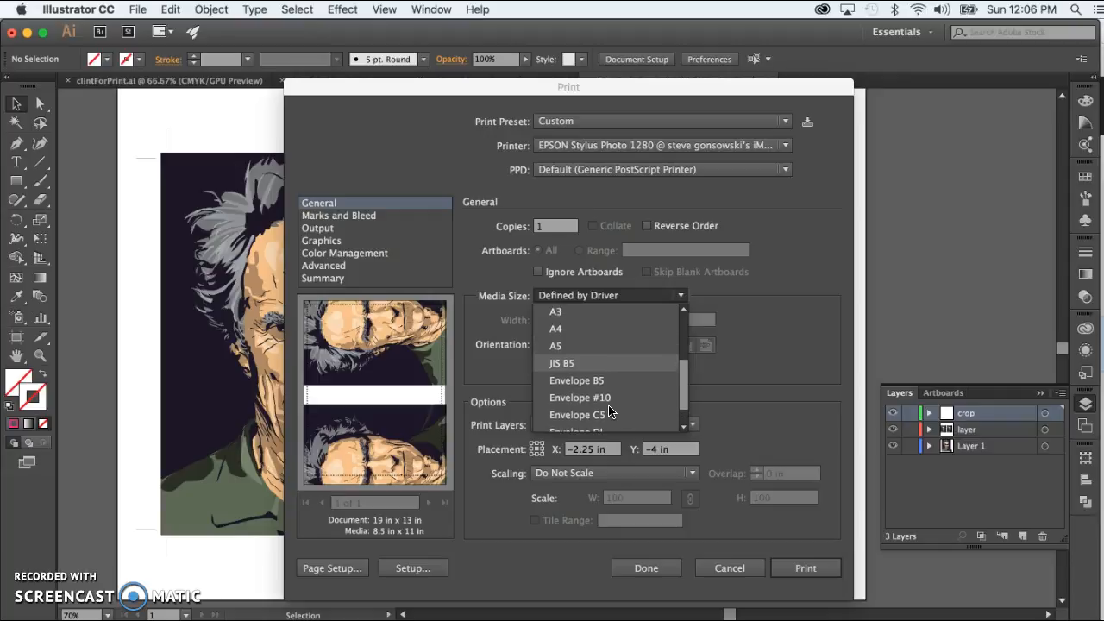
pyautogui.scroll(6, 609, 412)
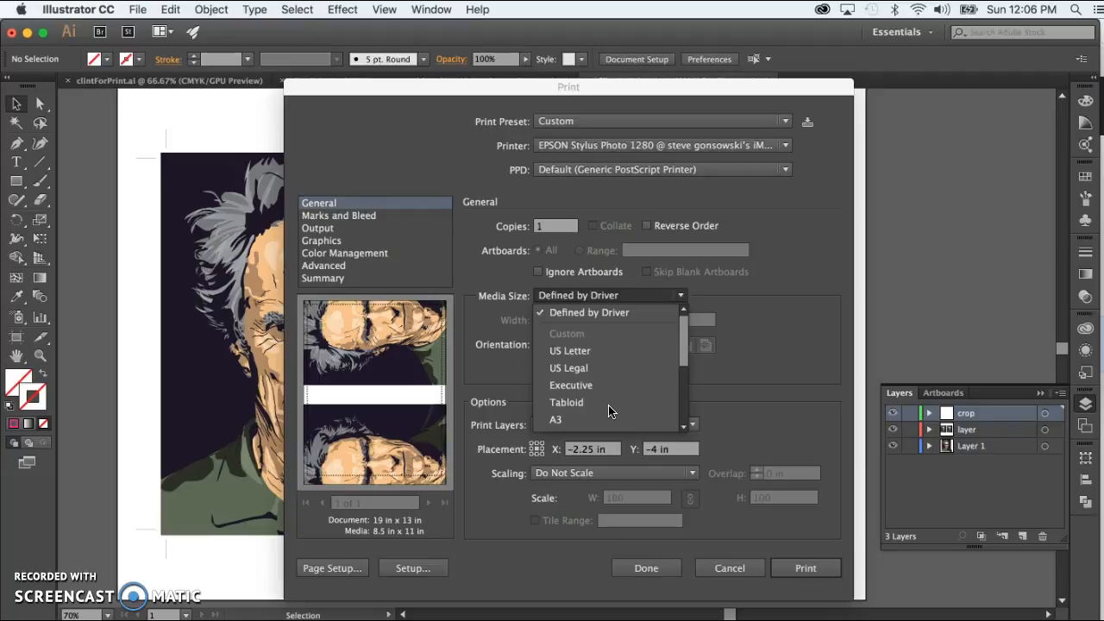
pyautogui.scroll(-2, 608, 412)
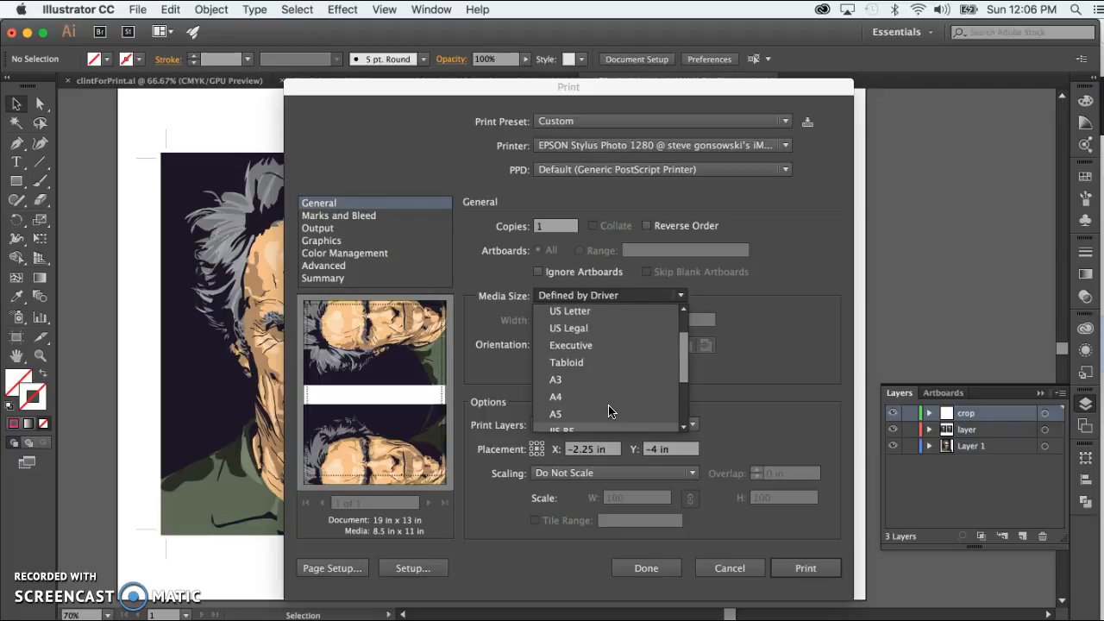
pyautogui.scroll(-2, 608, 411)
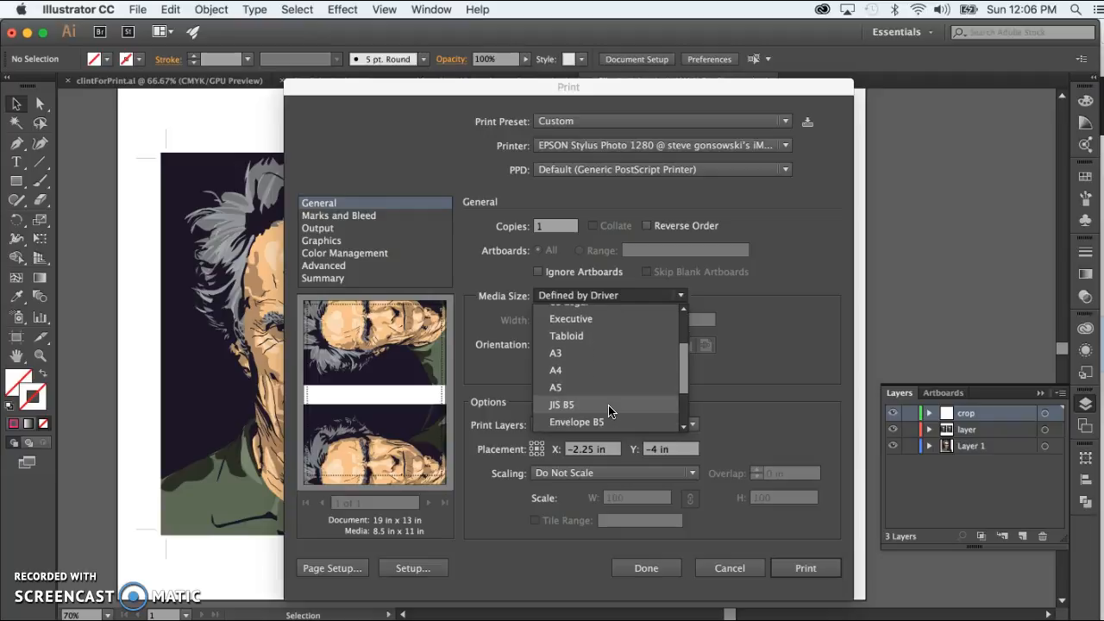
pyautogui.click(565, 358)
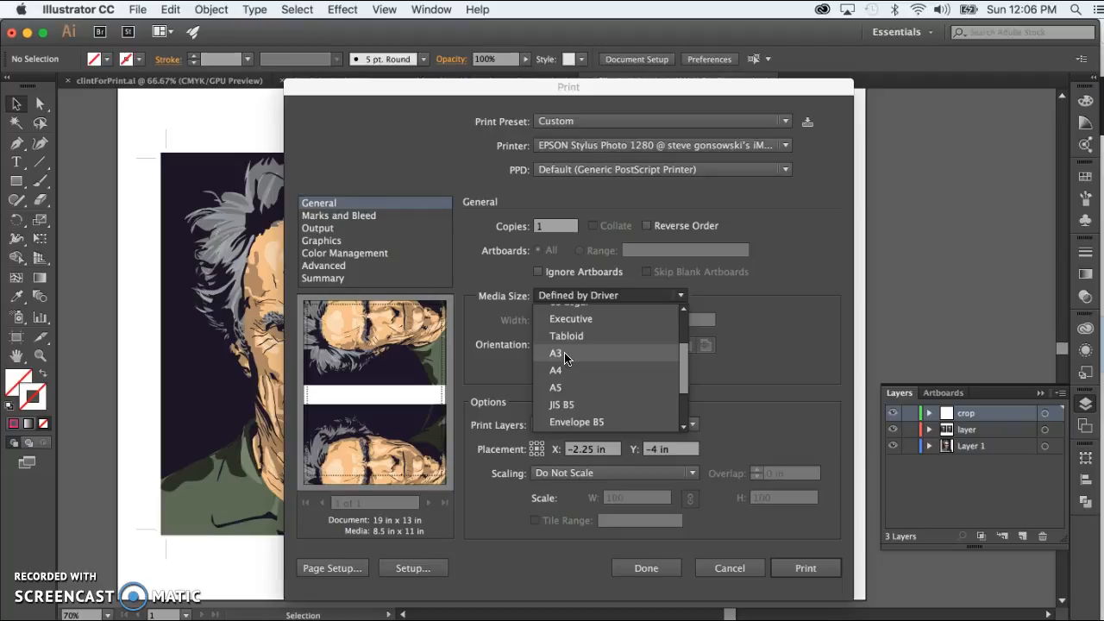
pyautogui.click(565, 353)
pyautogui.click(559, 349)
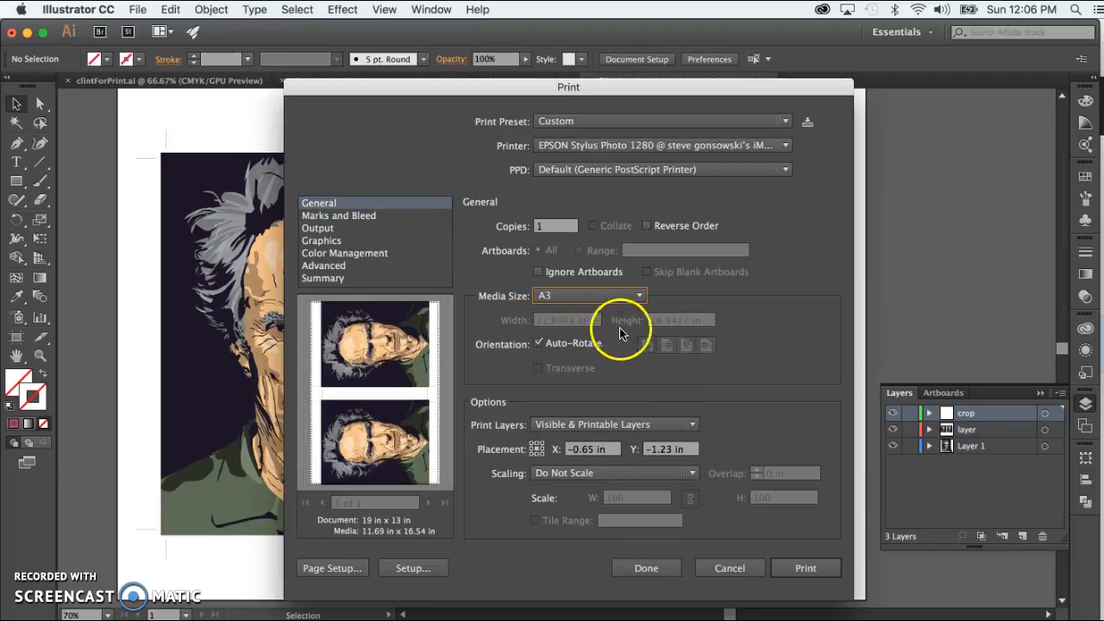
# Review the media size choices once more and keep A3 selected.
pyautogui.click(540, 331)
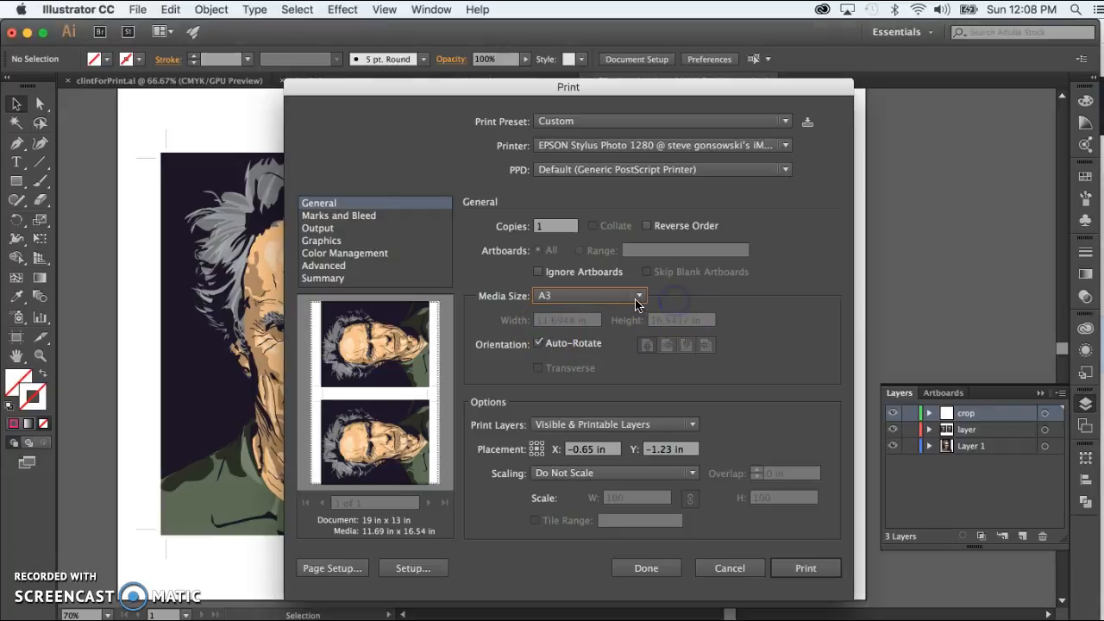
pyautogui.click(640, 296)
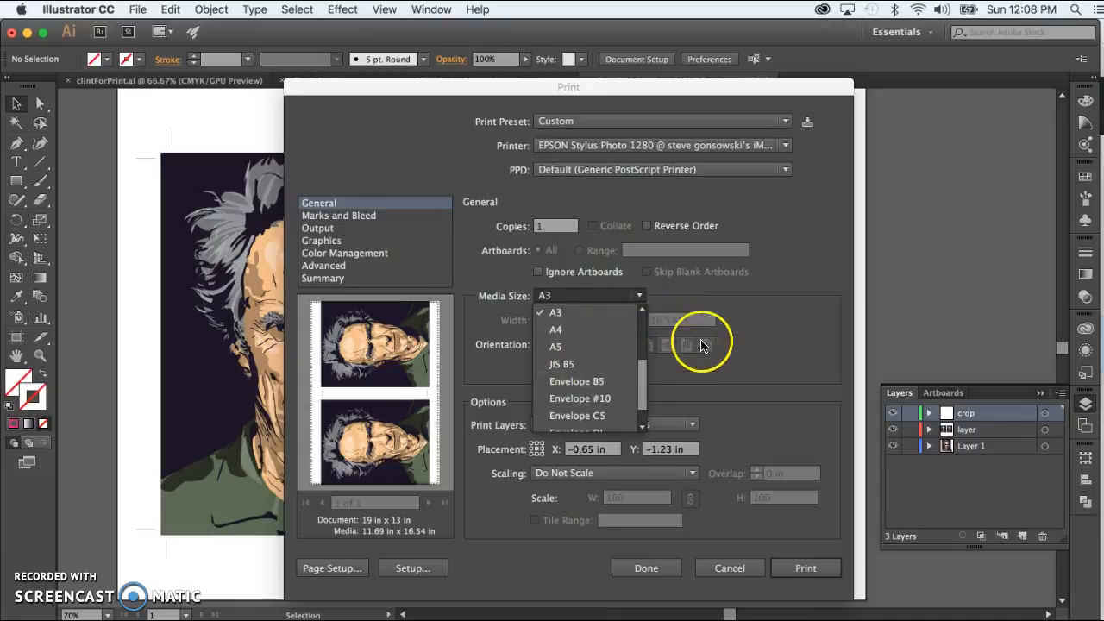
pyautogui.click(731, 345)
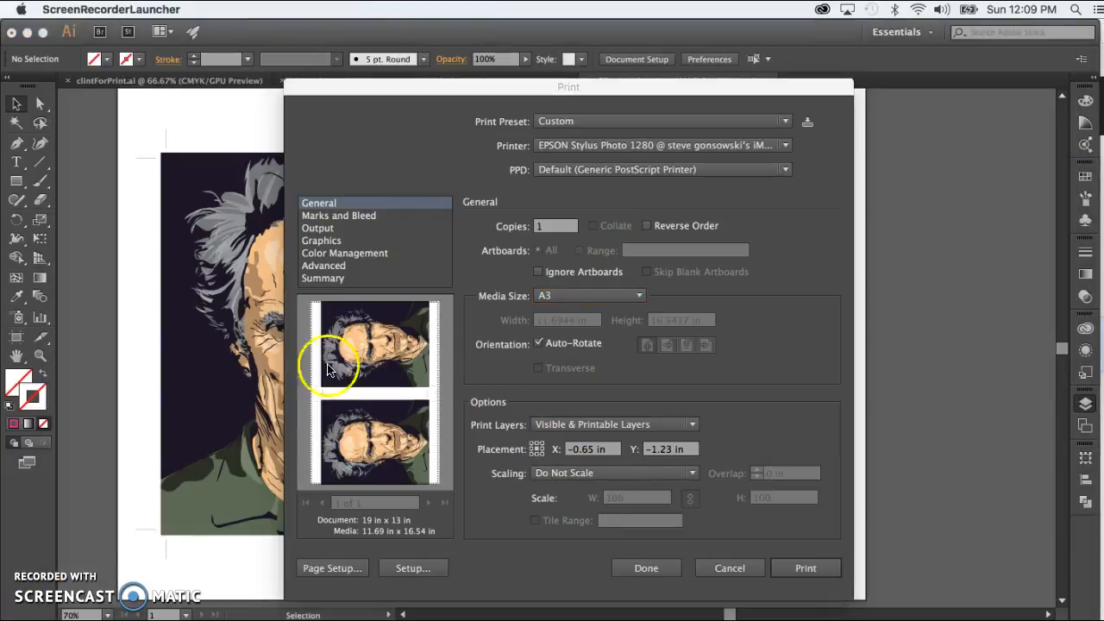
# Open the color management print settings and look through the available printer profiles.
pyautogui.click(354, 258)
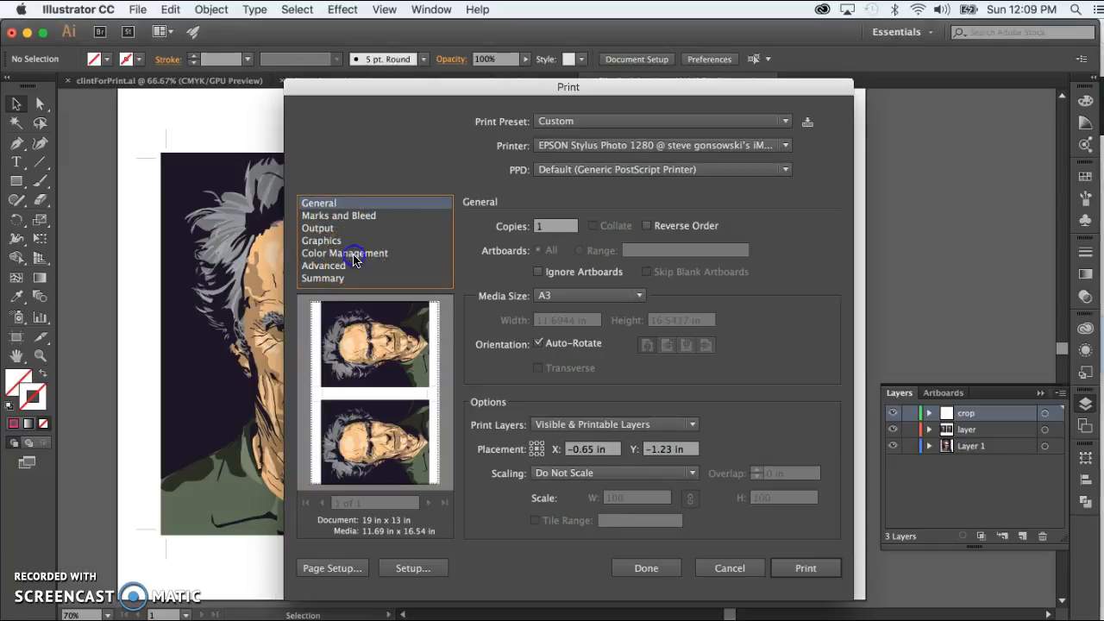
pyautogui.click(354, 258)
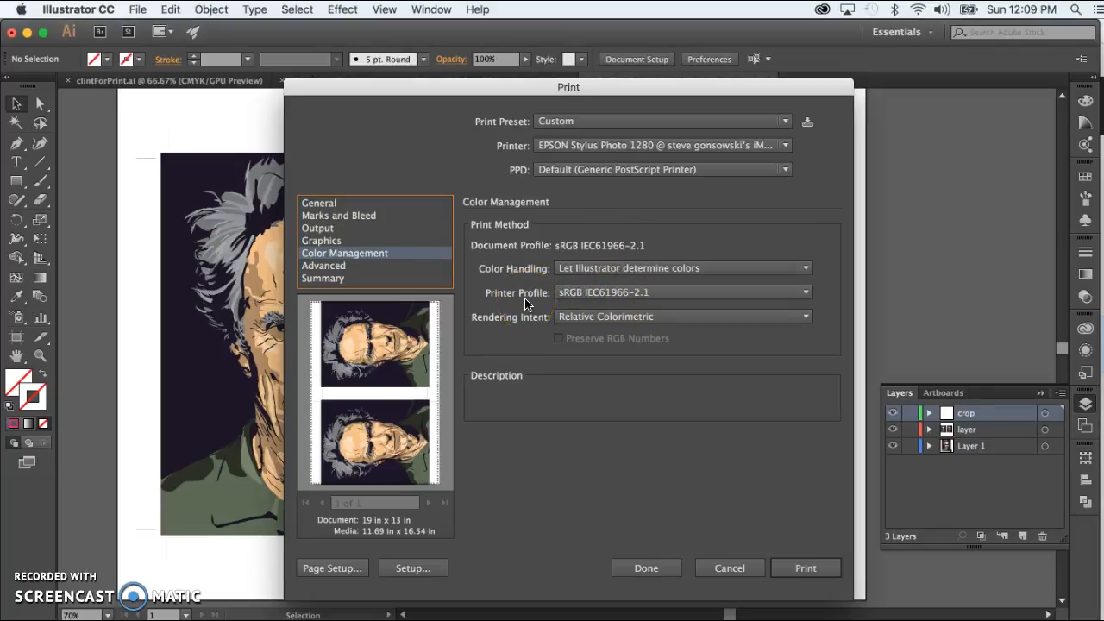
pyautogui.click(808, 293)
pyautogui.scroll(-1, 727, 356)
pyautogui.scroll(-5, 727, 356)
pyautogui.scroll(-10, 728, 356)
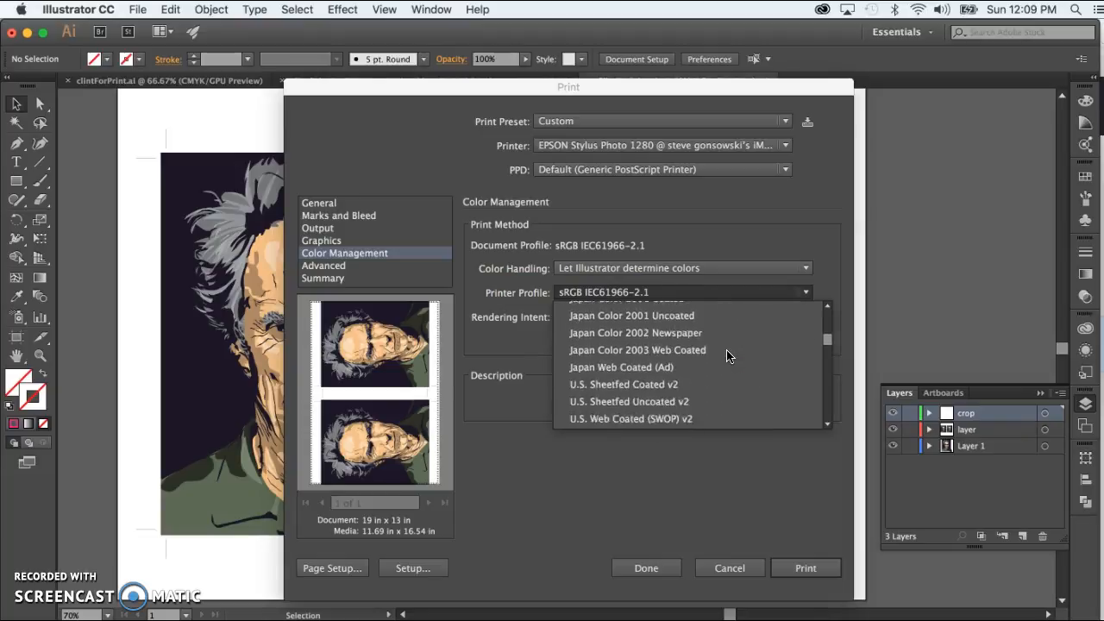
pyautogui.scroll(-8, 727, 357)
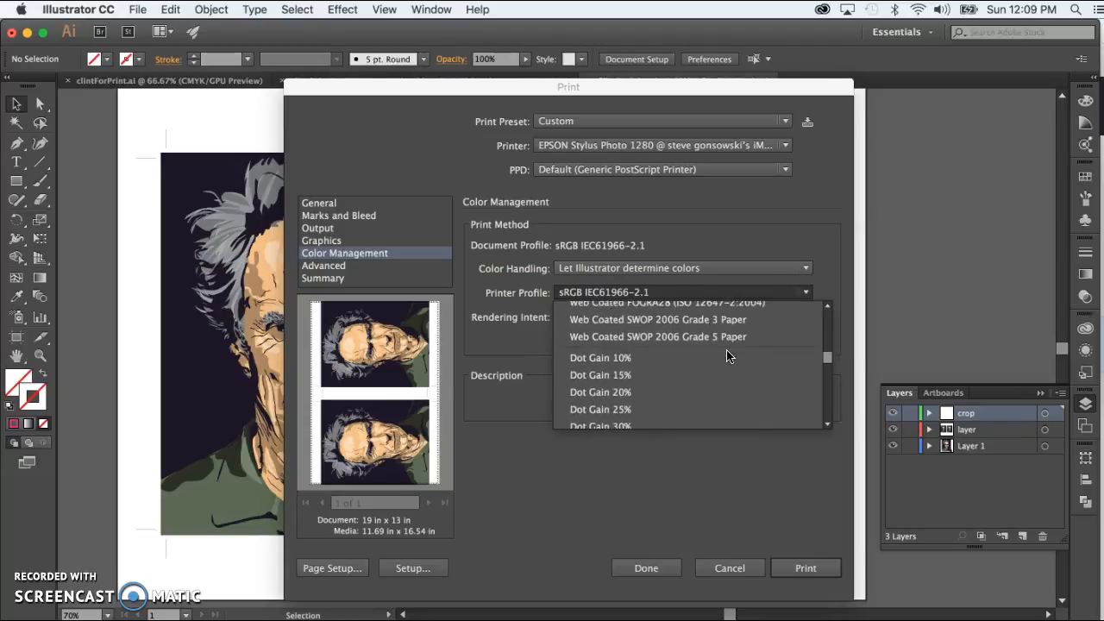
pyautogui.scroll(-8, 727, 356)
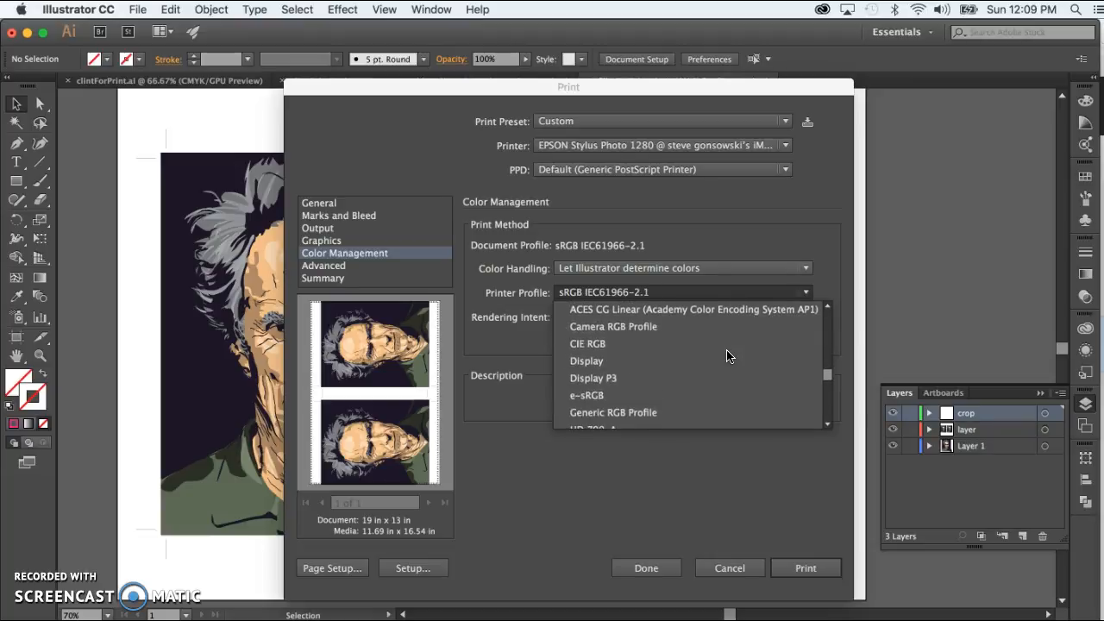
pyautogui.scroll(-8, 728, 356)
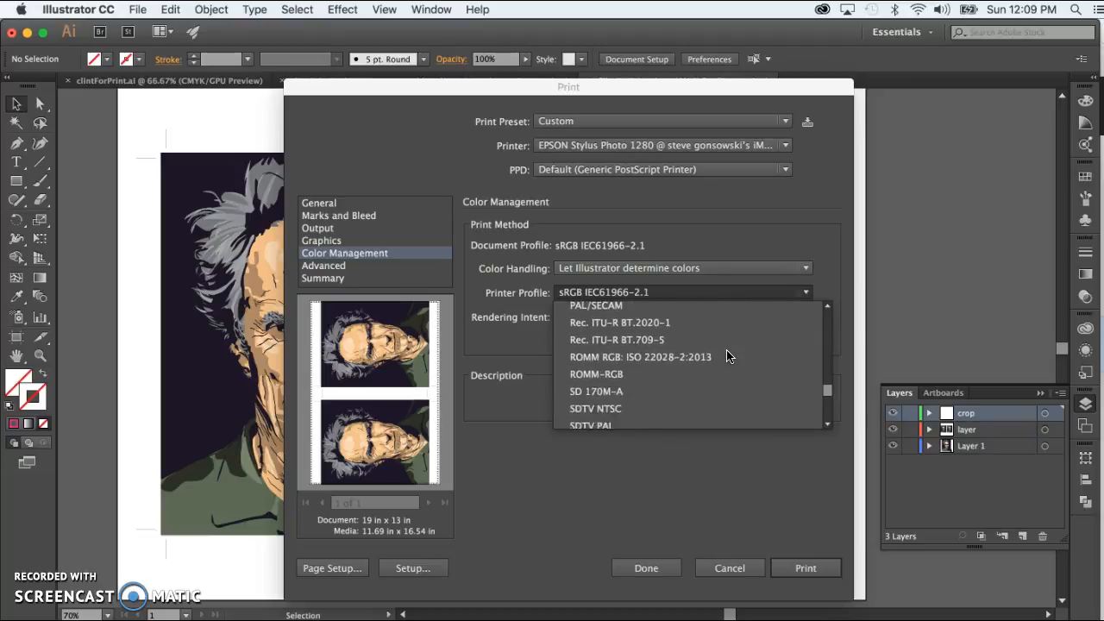
pyautogui.scroll(-5, 728, 356)
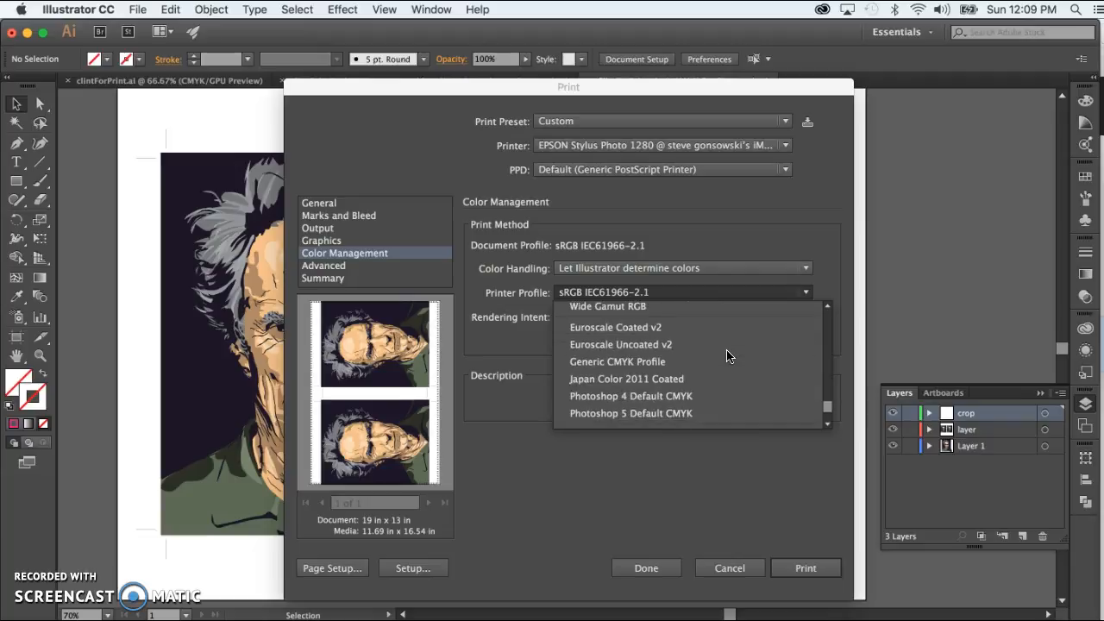
pyautogui.scroll(5, 727, 357)
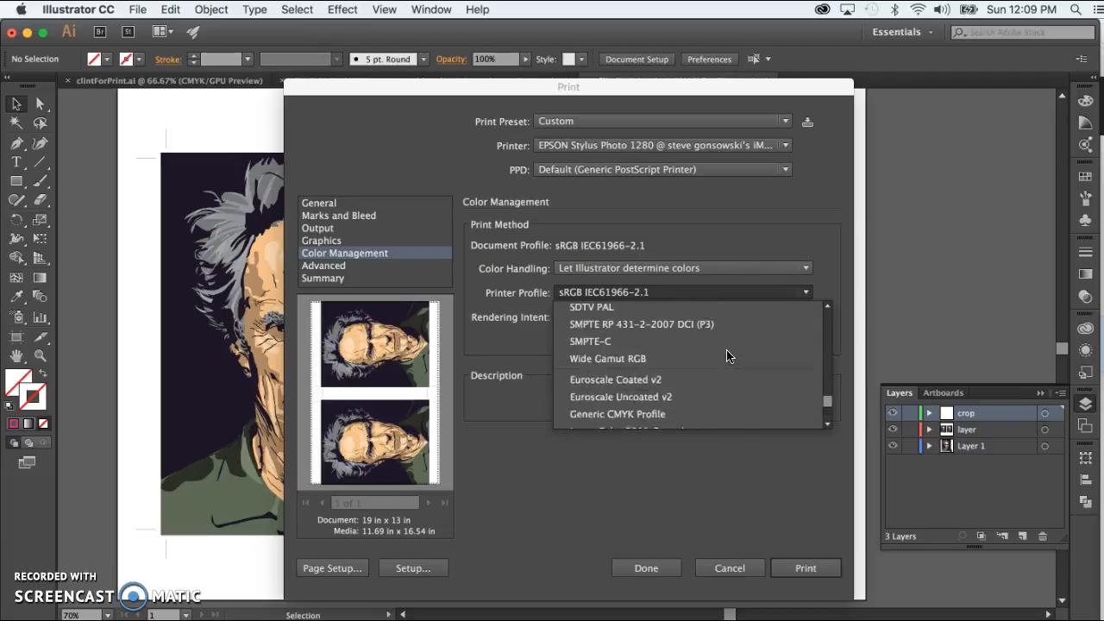
pyautogui.scroll(8, 728, 356)
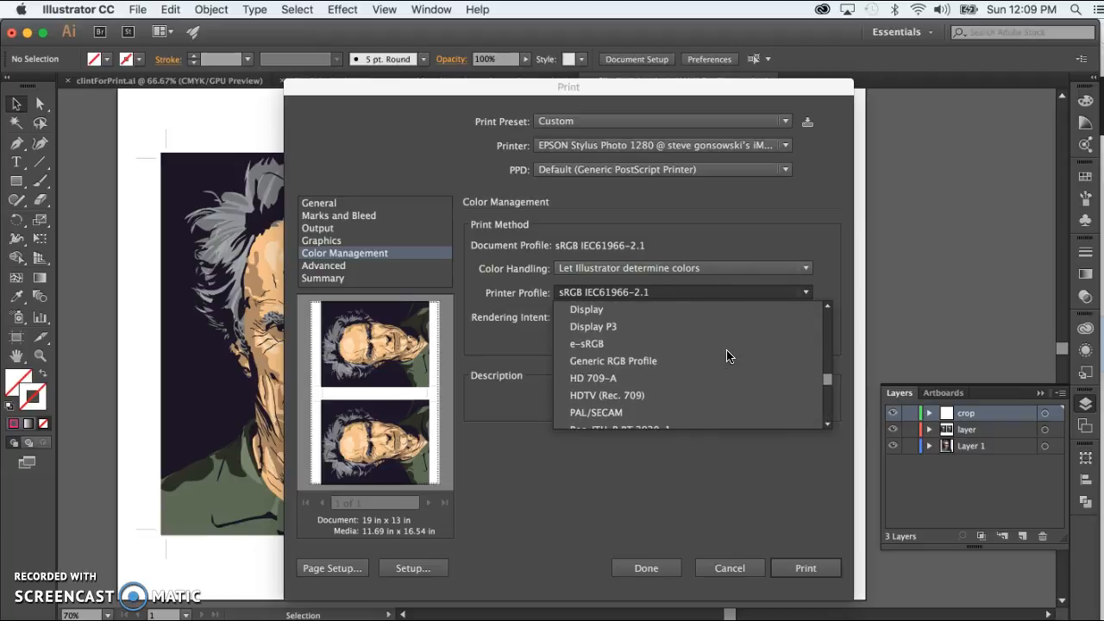
pyautogui.scroll(5, 728, 356)
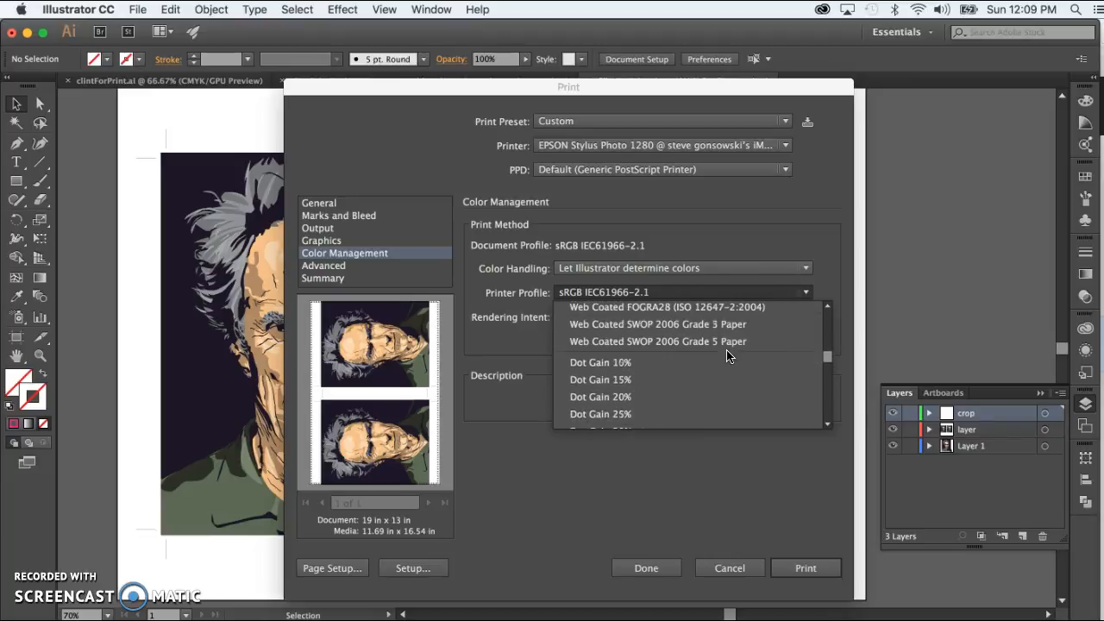
pyautogui.scroll(7, 727, 356)
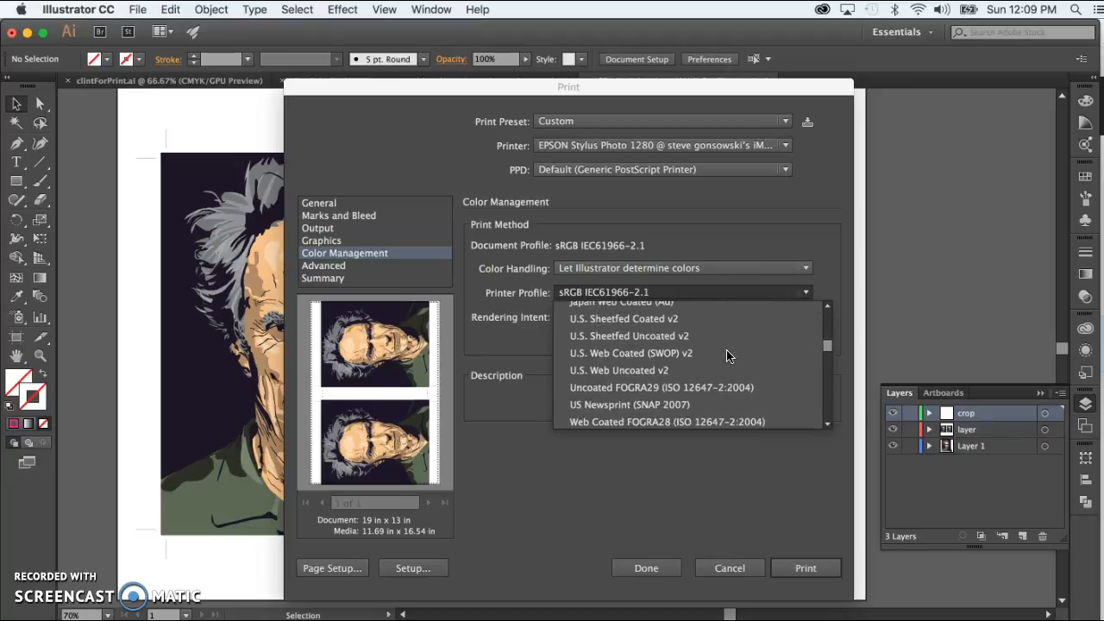
pyautogui.scroll(1, 726, 356)
pyautogui.scroll(4, 727, 356)
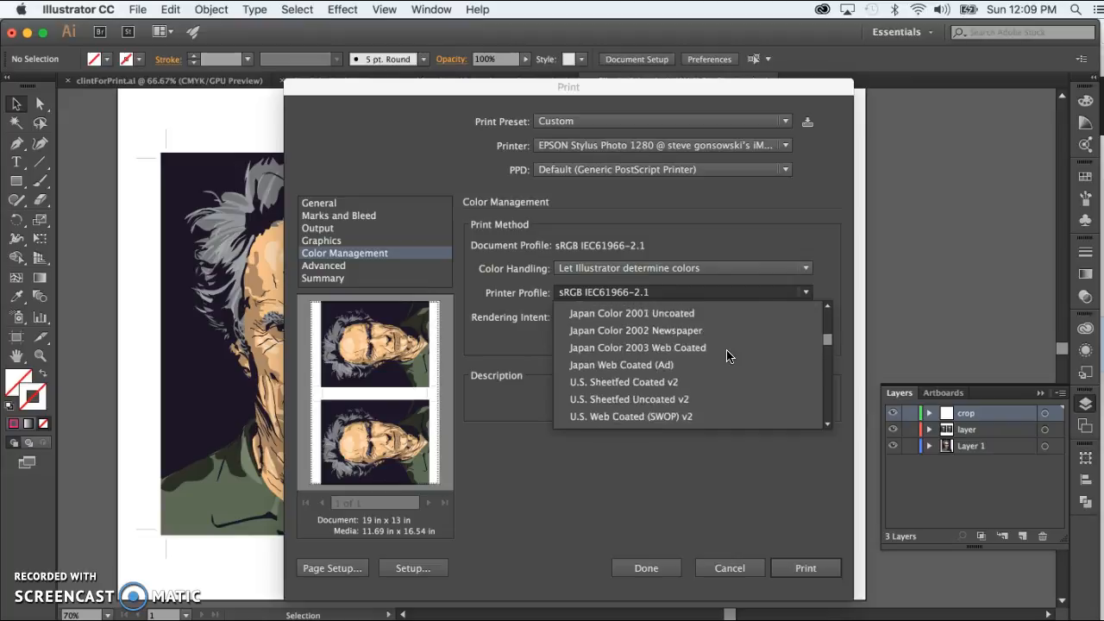
pyautogui.scroll(8, 728, 355)
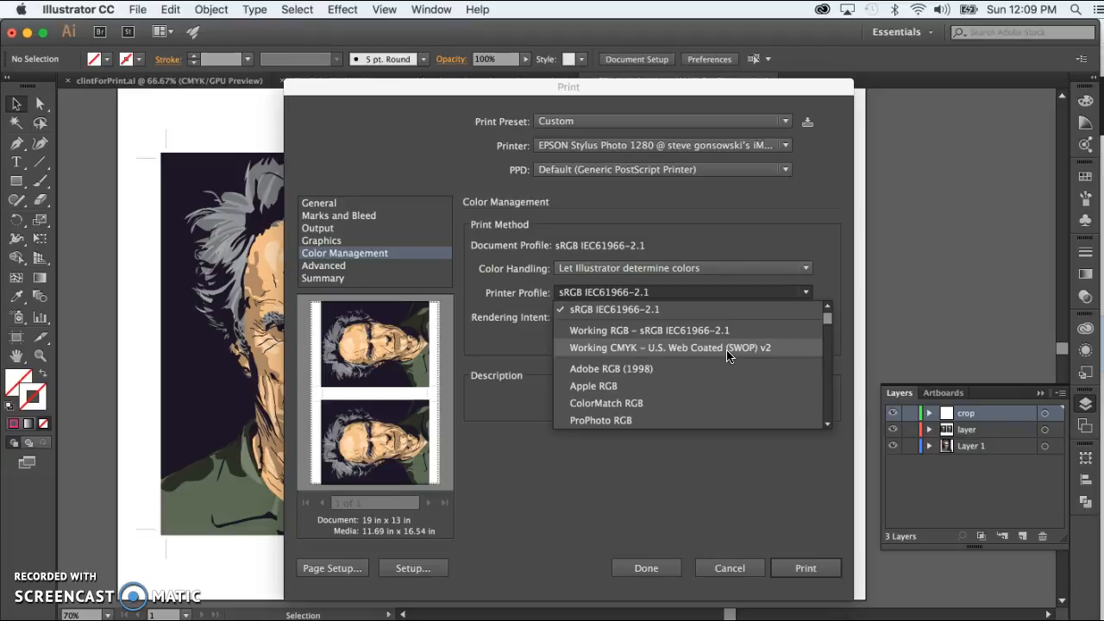
# Set the printer profile to Web Coated SWOP 2006 Grade 3 Paper and let Illustrator determine the colors.
pyautogui.scroll(-7, 683, 367)
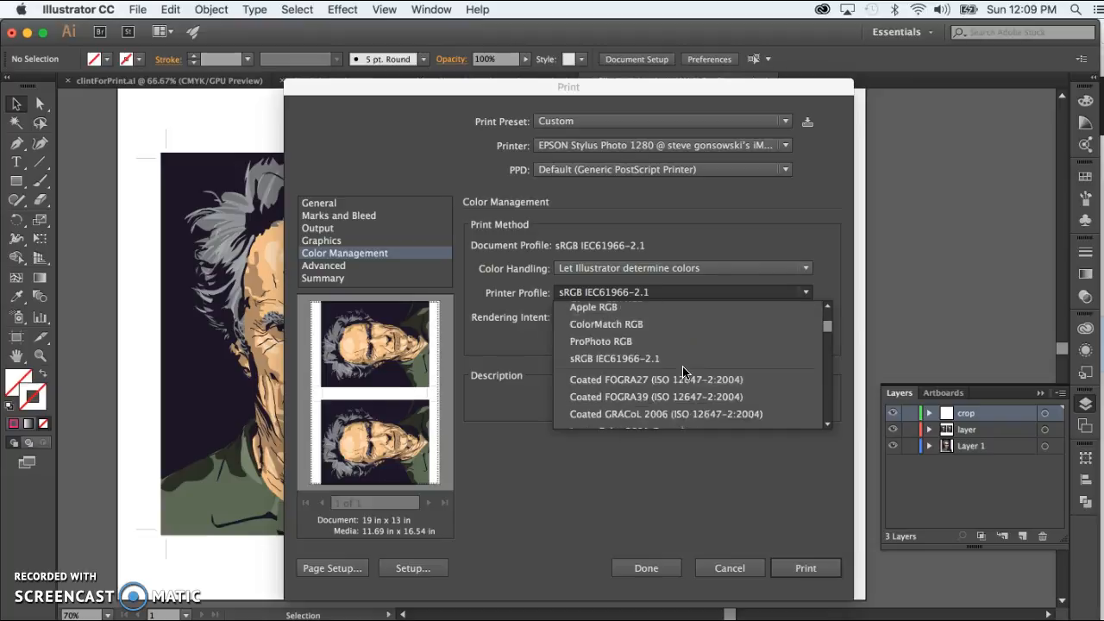
pyautogui.scroll(-1, 684, 371)
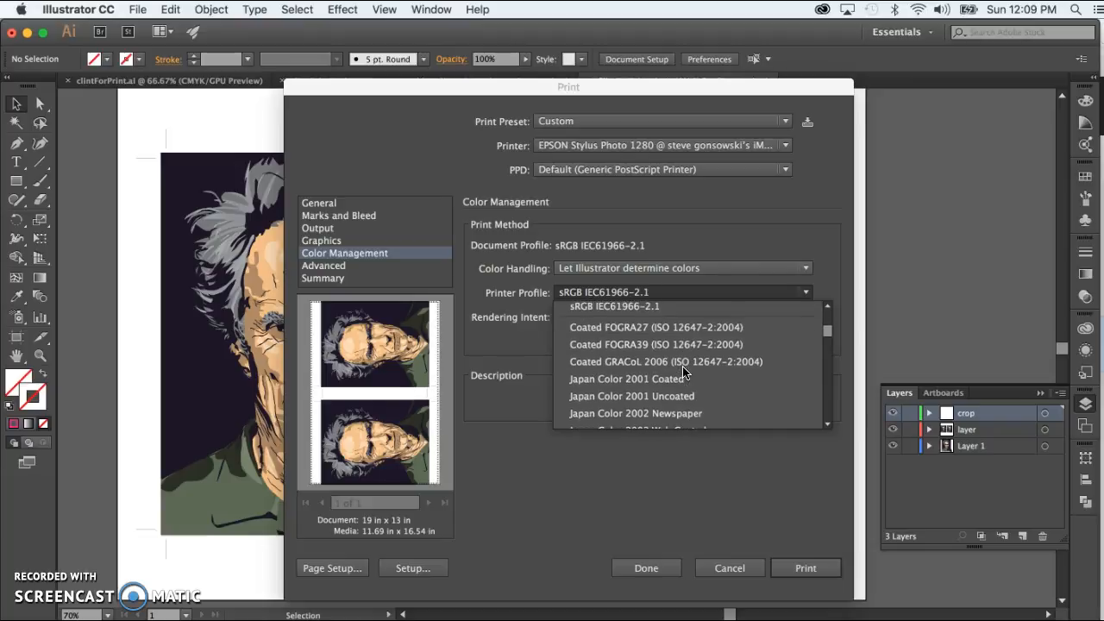
pyautogui.scroll(-2, 684, 373)
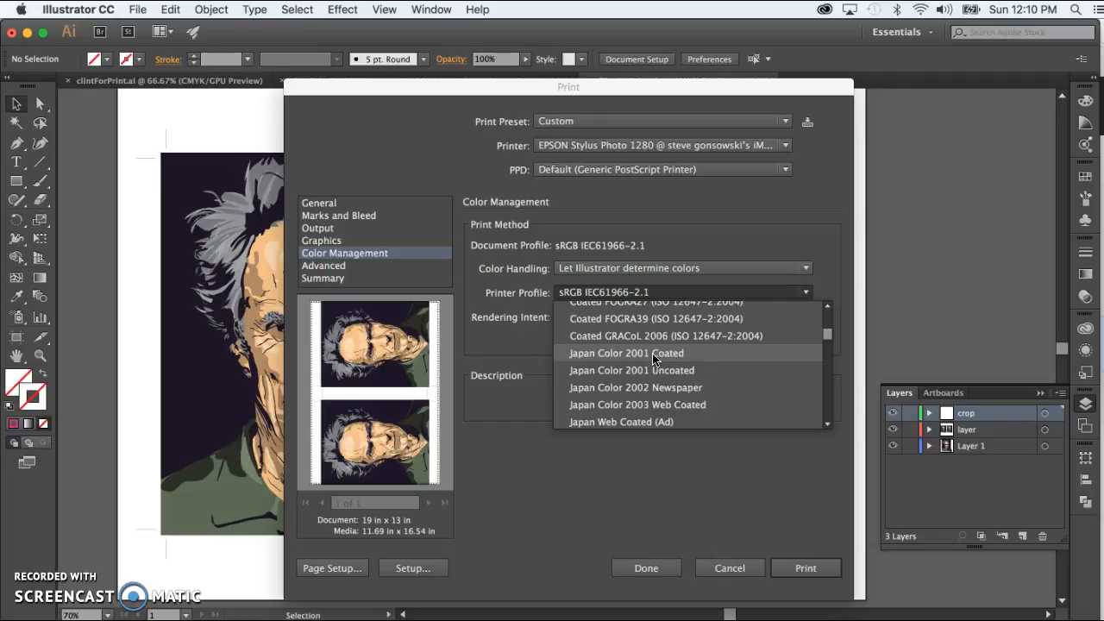
pyautogui.scroll(-5, 653, 358)
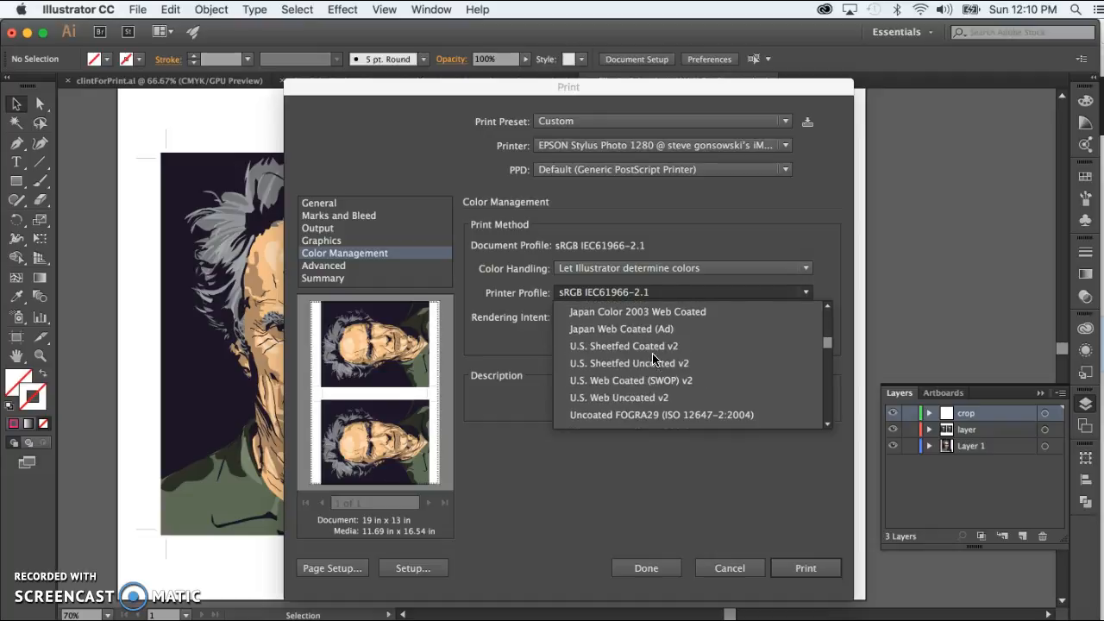
pyautogui.scroll(5, 653, 358)
pyautogui.scroll(2, 654, 360)
pyautogui.scroll(-10, 653, 360)
pyautogui.scroll(-1, 654, 359)
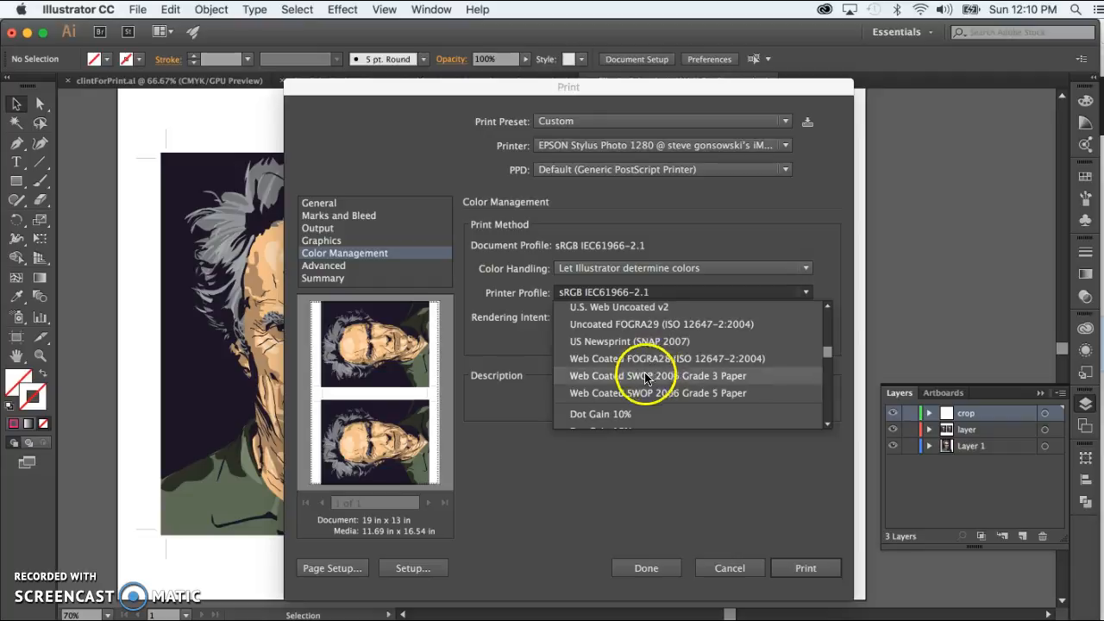
pyautogui.click(654, 375)
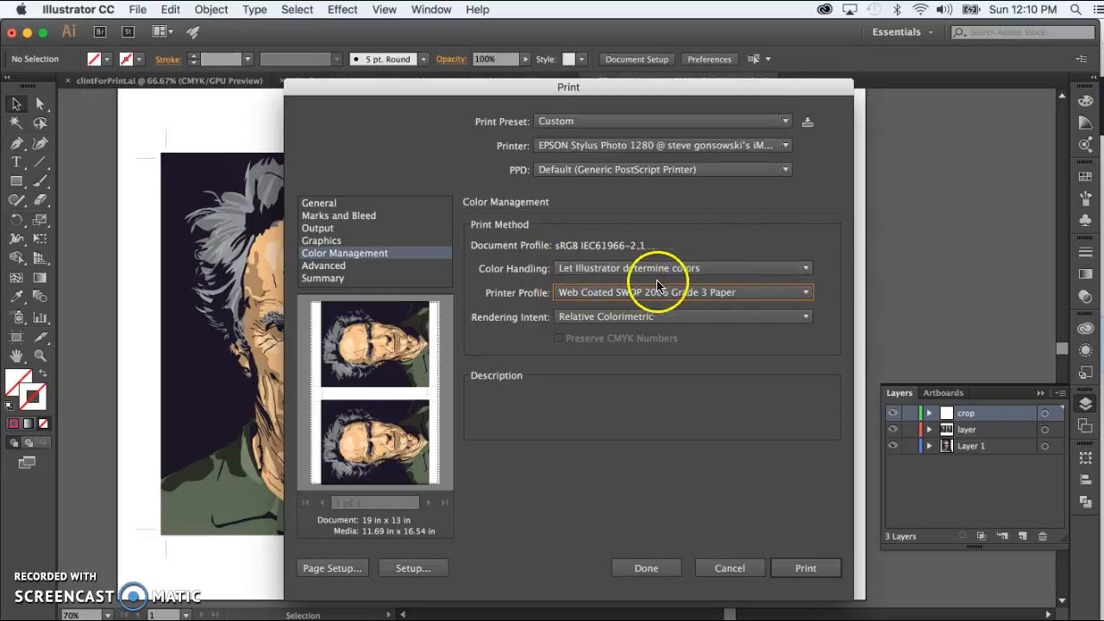
pyautogui.click(806, 271)
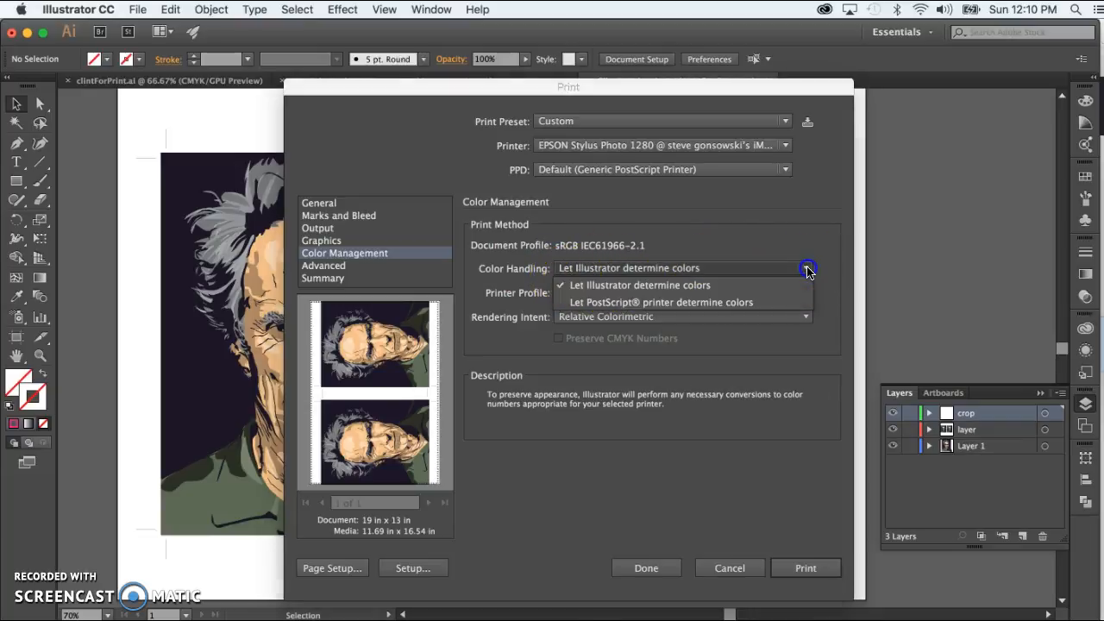
pyautogui.click(657, 286)
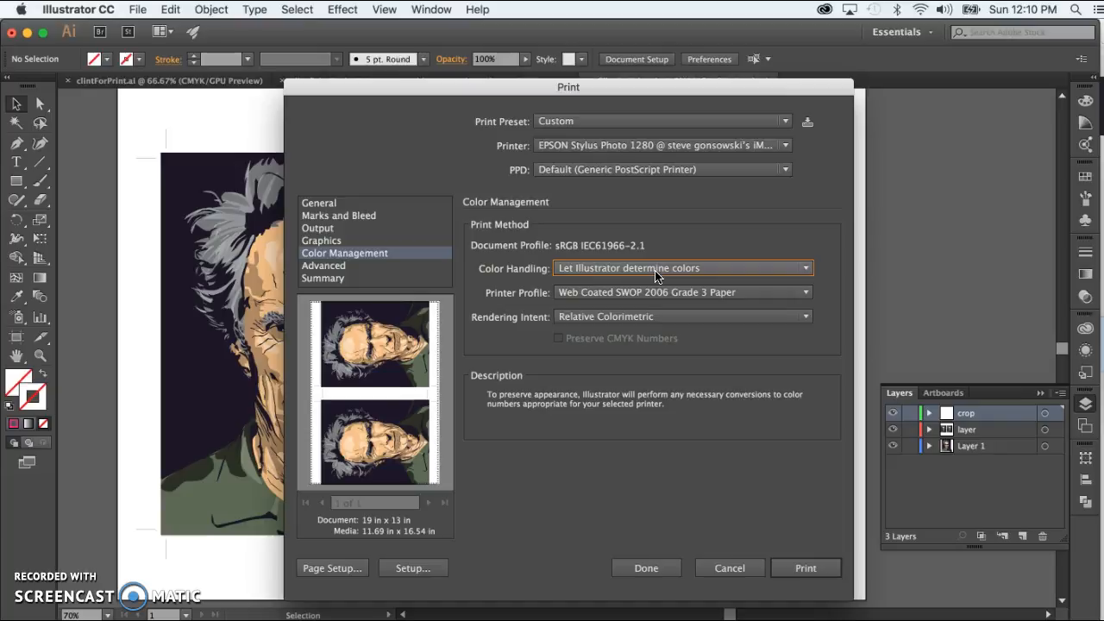
# Review the general and color management print settings again, and cancel printing after switching from the Word notes back to Illustrator.
pyautogui.click(320, 204)
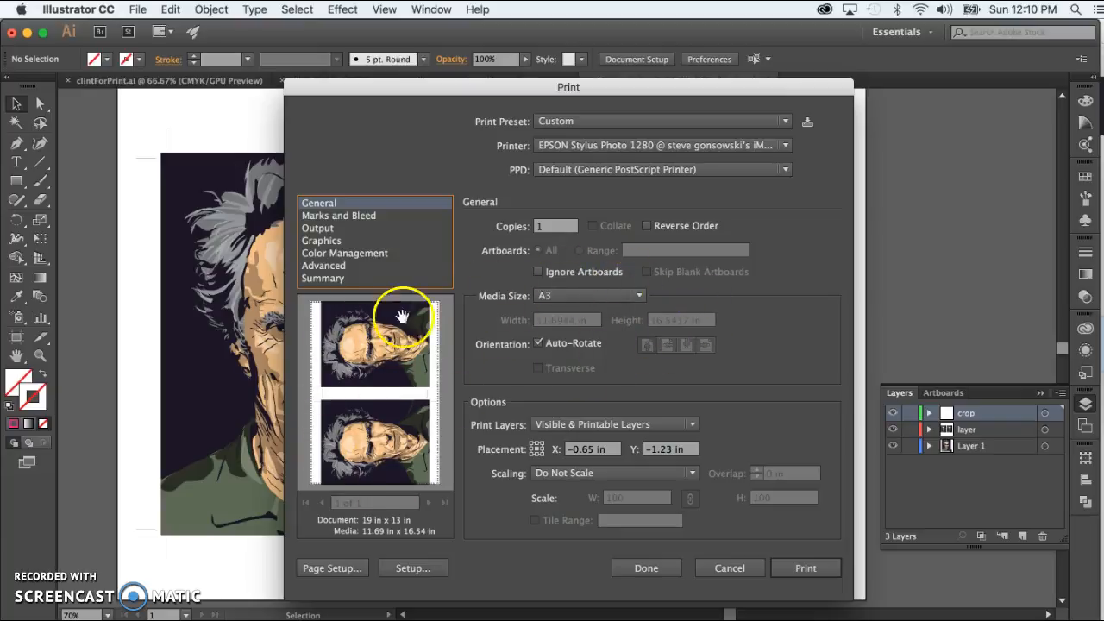
pyautogui.click(362, 254)
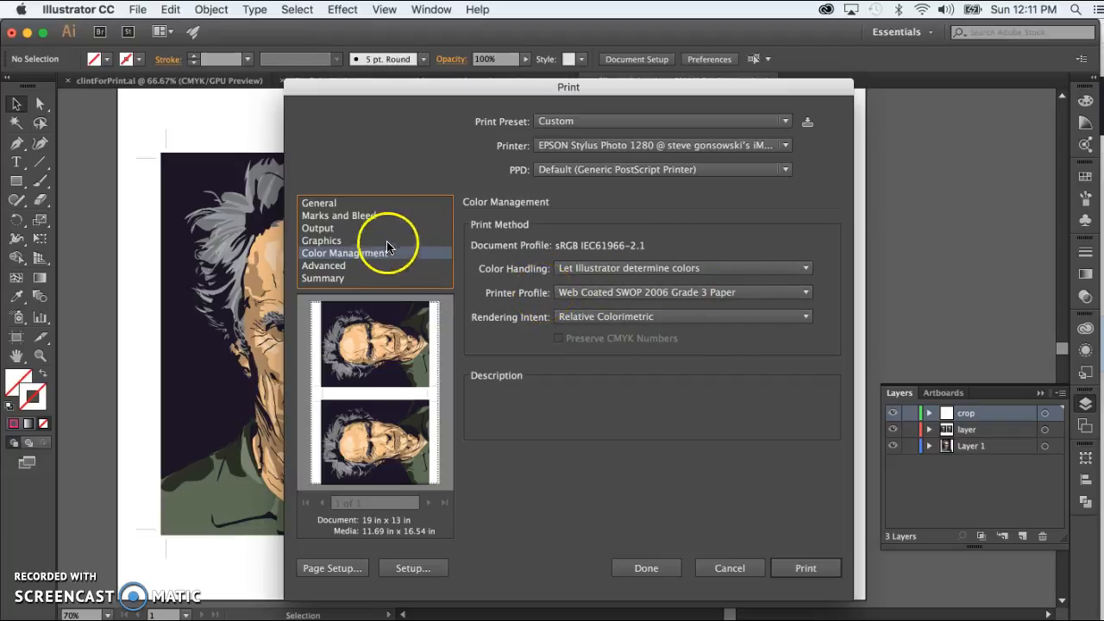
pyautogui.click(321, 204)
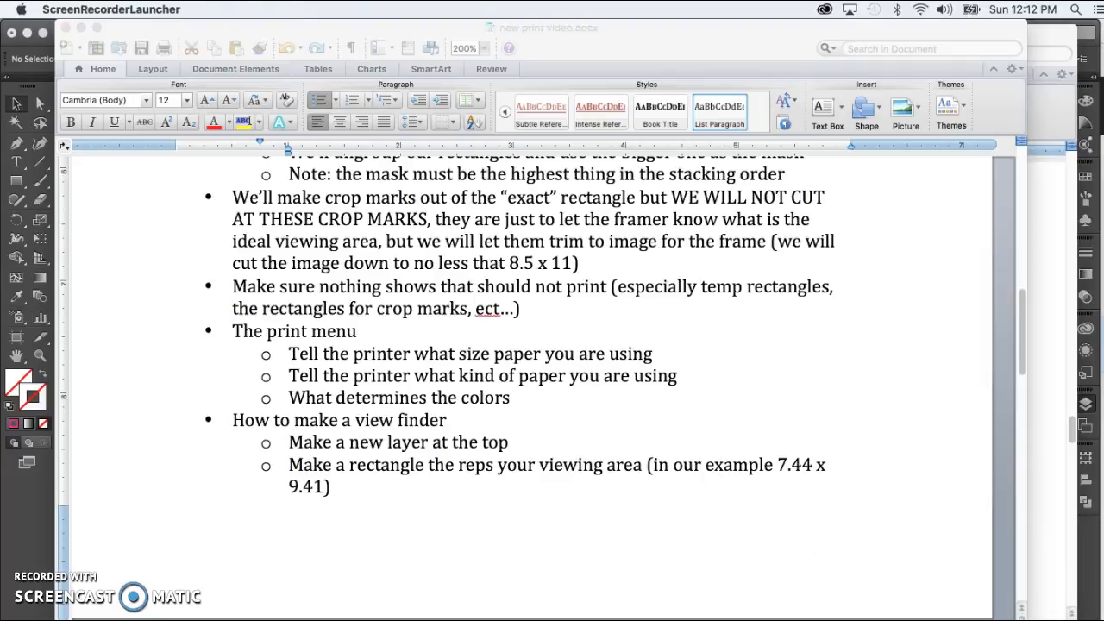
pyautogui.press('super+Tab')
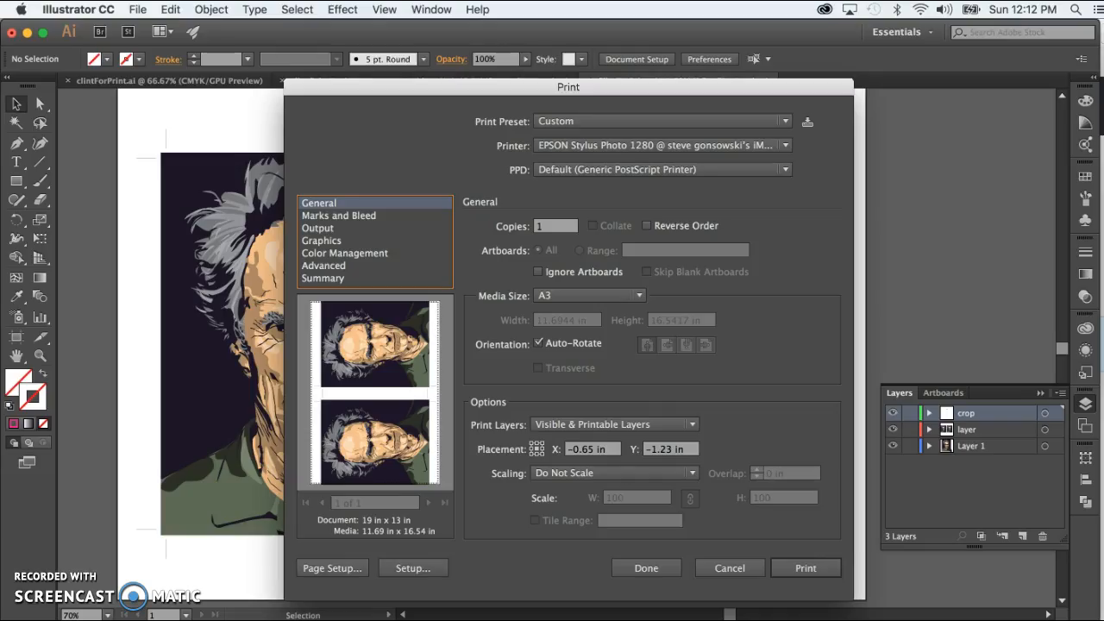
pyautogui.click(734, 568)
# Switch to the clintColorTry3TEMP4newprintvideo.ai document and deselect the portrait artwork.
pyautogui.click(454, 83)
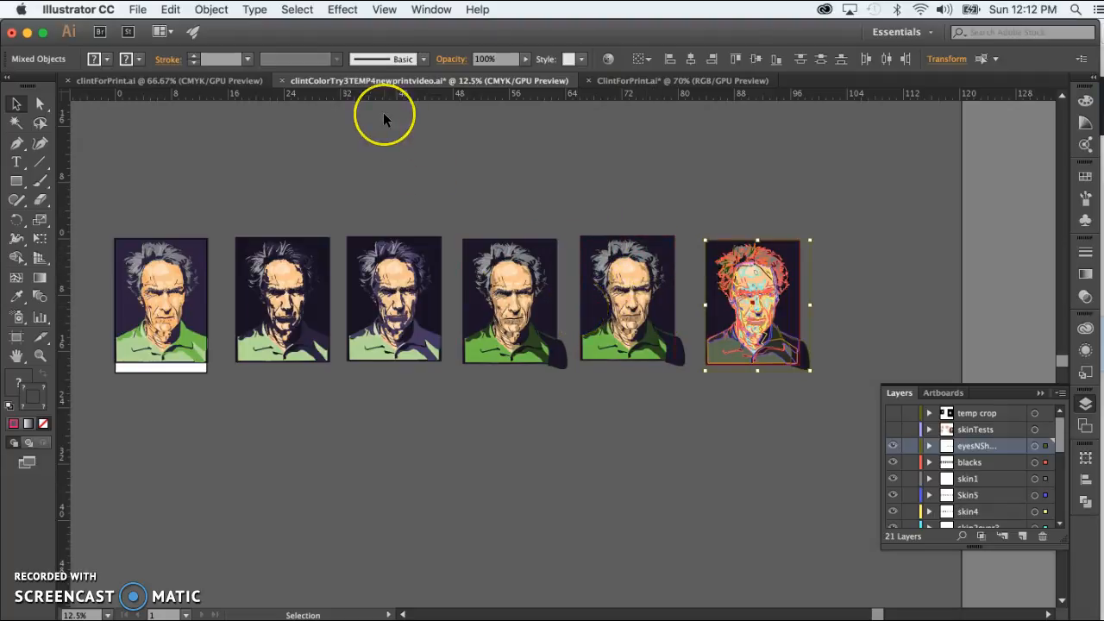
pyautogui.click(380, 158)
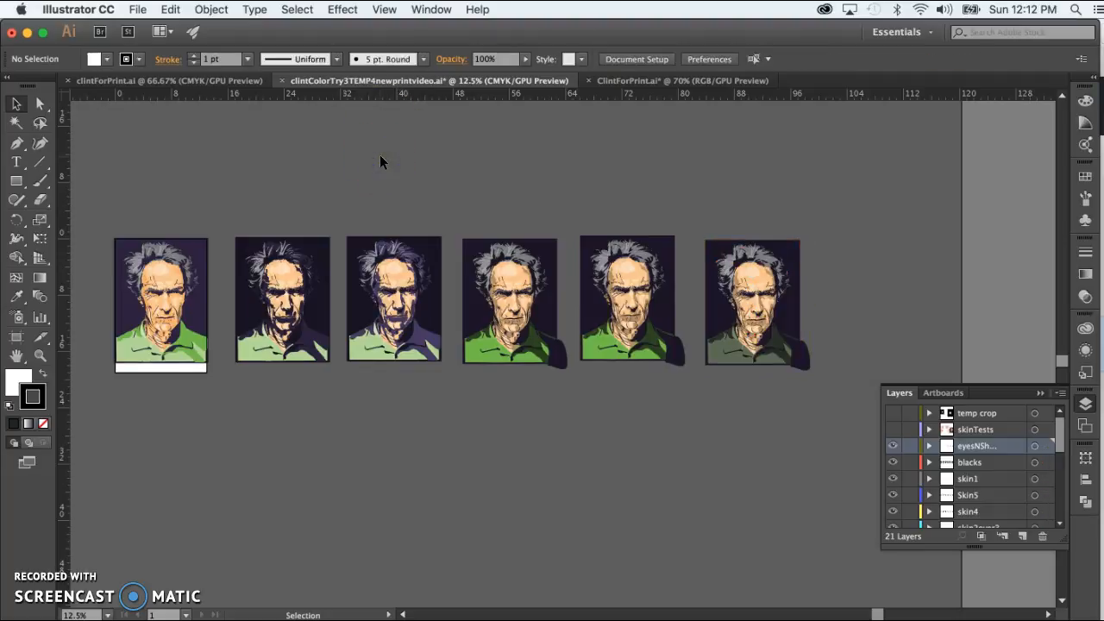
pyautogui.hscroll(-1, 395, 182)
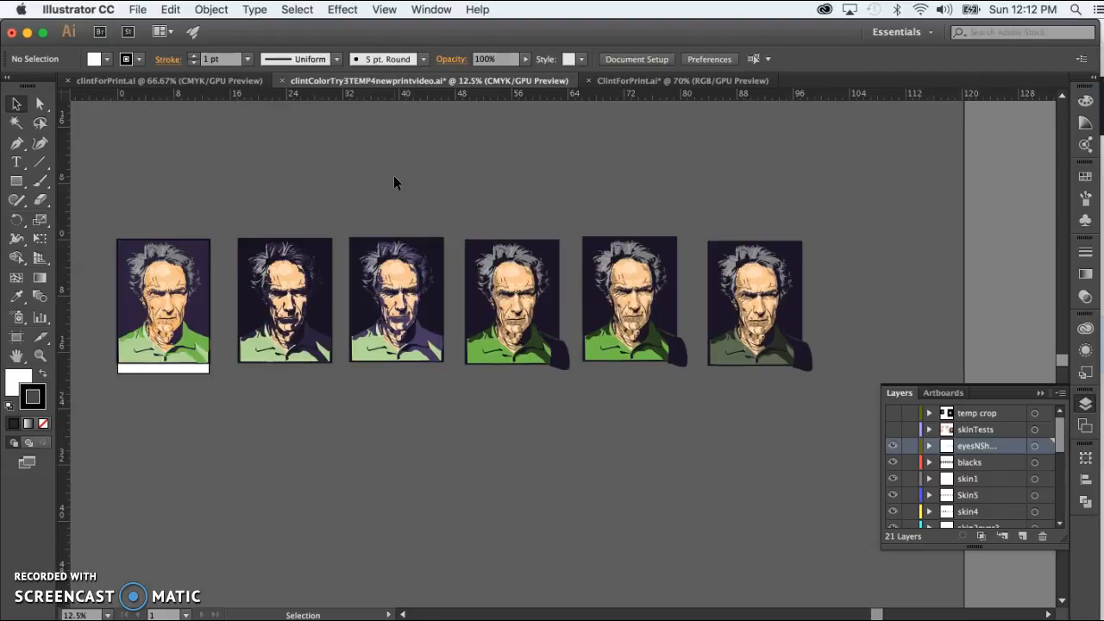
pyautogui.hscroll(-4, 393, 182)
pyautogui.scroll(2, 393, 182)
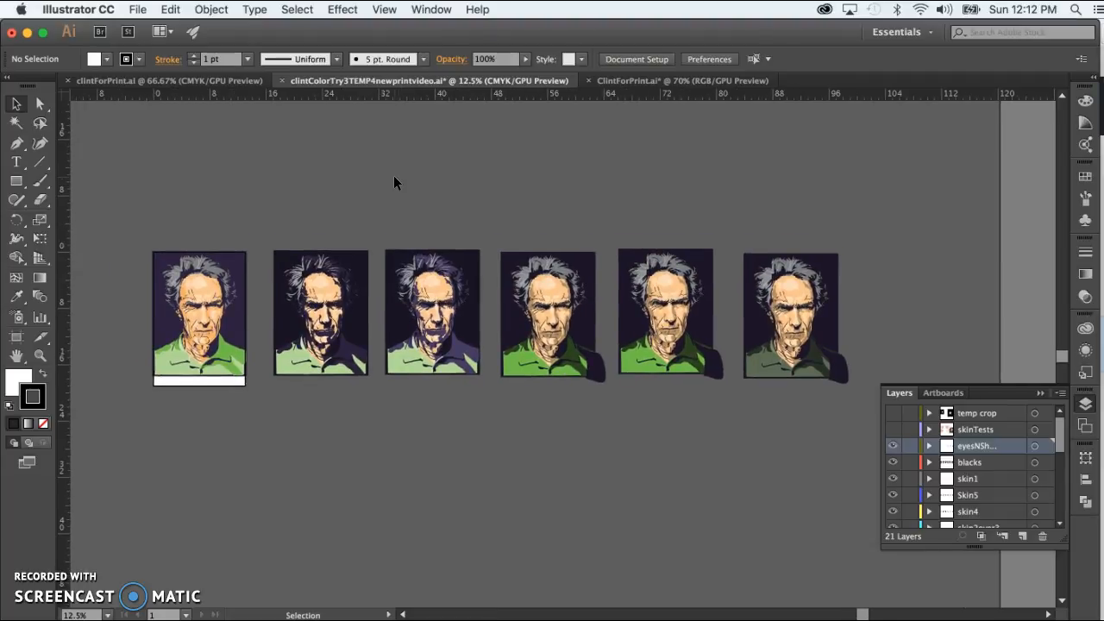